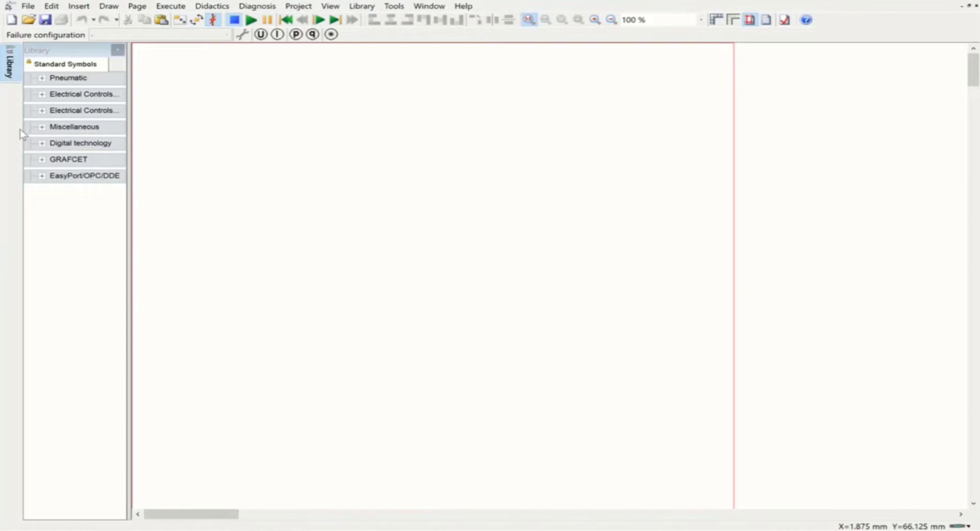
- Place a single-acting spring-return cylinder from the pneumatic actuators in the upper part of the circuit page
left_click(42, 78)
left_click(53, 94)
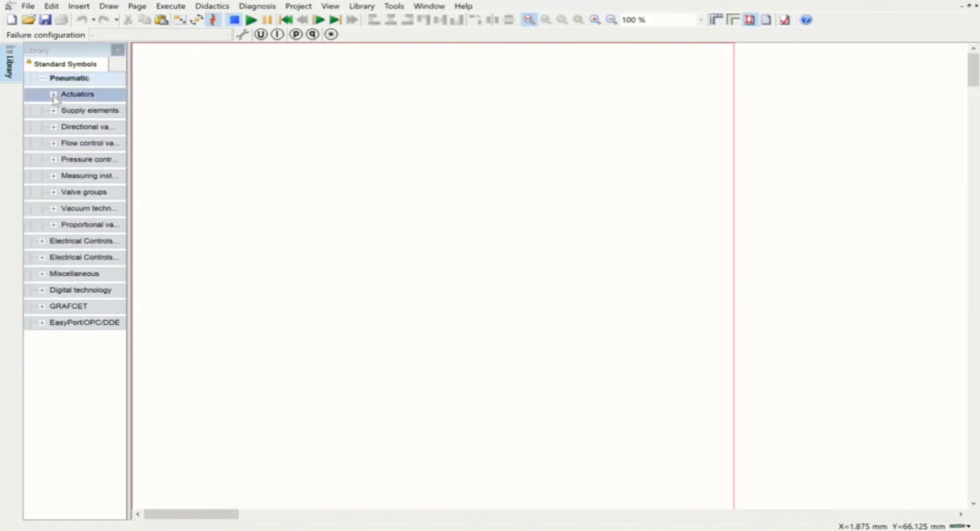
left_click_drag(55, 111, 316, 94)
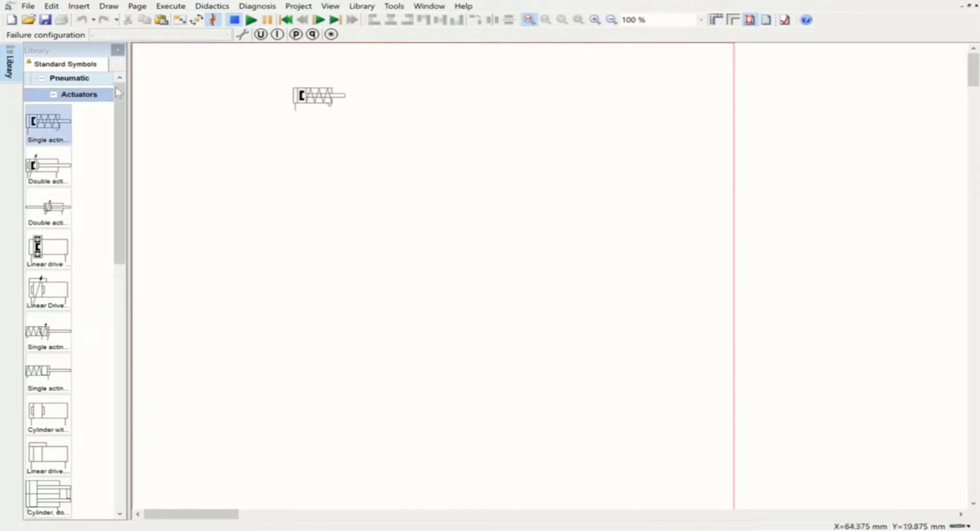
left_click(53, 94)
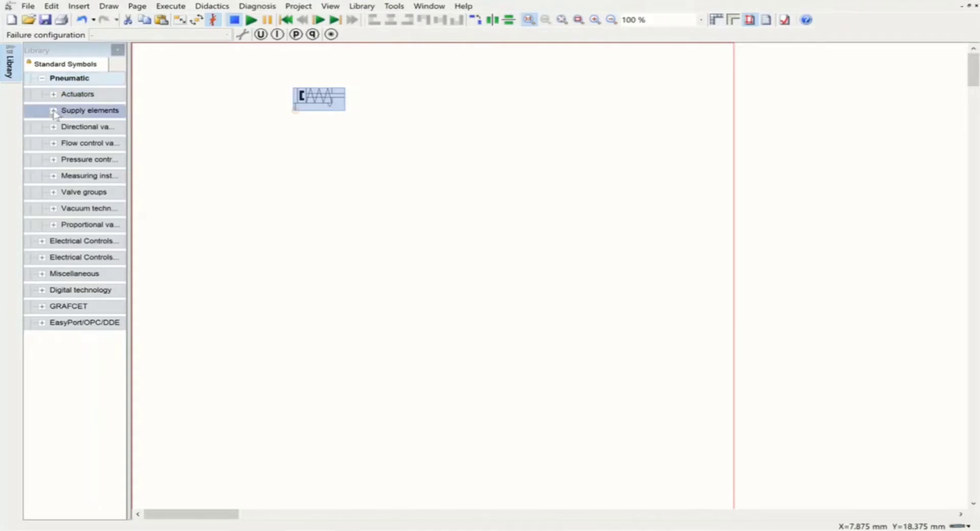
- Place a compressed air supply and a simplified air service unit below the cylinder, connected to each other
left_click(53, 110)
left_click_drag(48, 143, 254, 314)
mouse_move(48, 304)
left_mouse_down()
mouse_move(292, 272)
mouse_move(260, 305)
left_mouse_up()
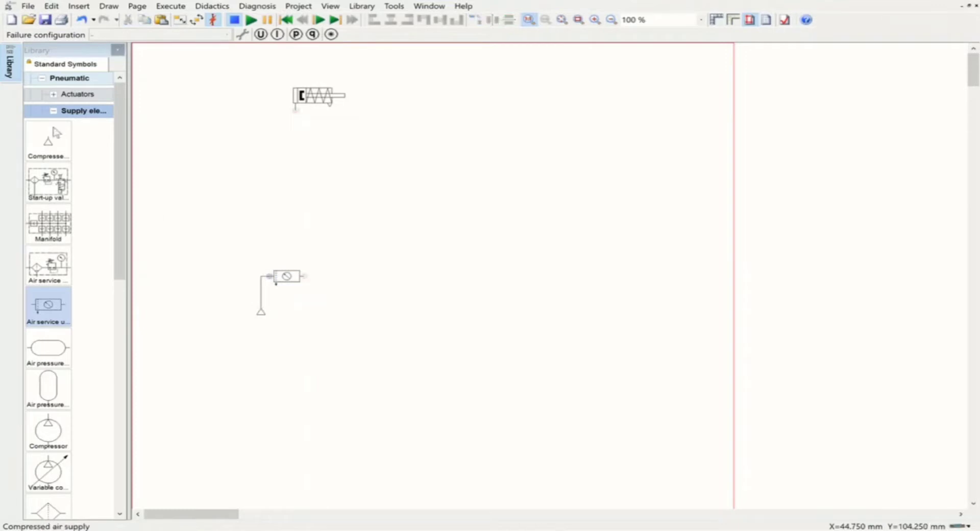
left_click(53, 111)
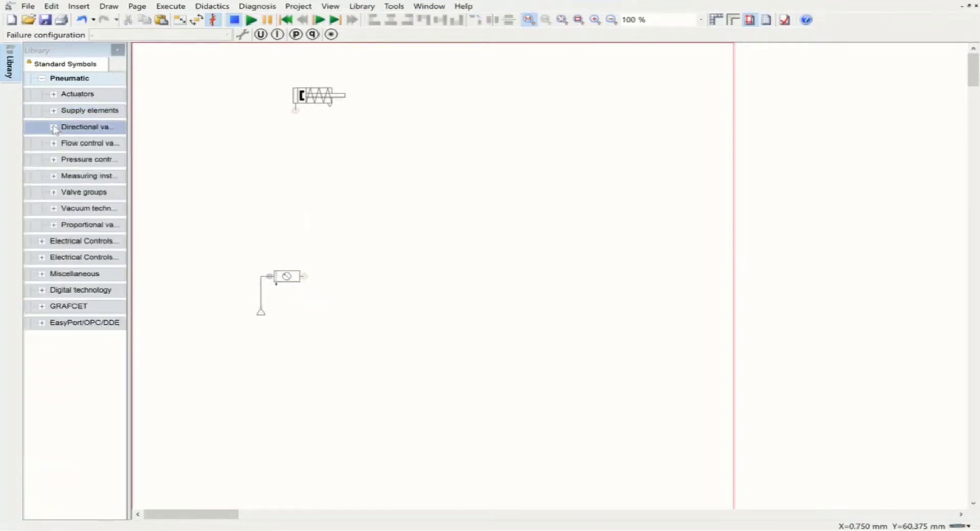
- Place a configurable 3/n way valve between the cylinder and the air service unit
left_click(53, 127)
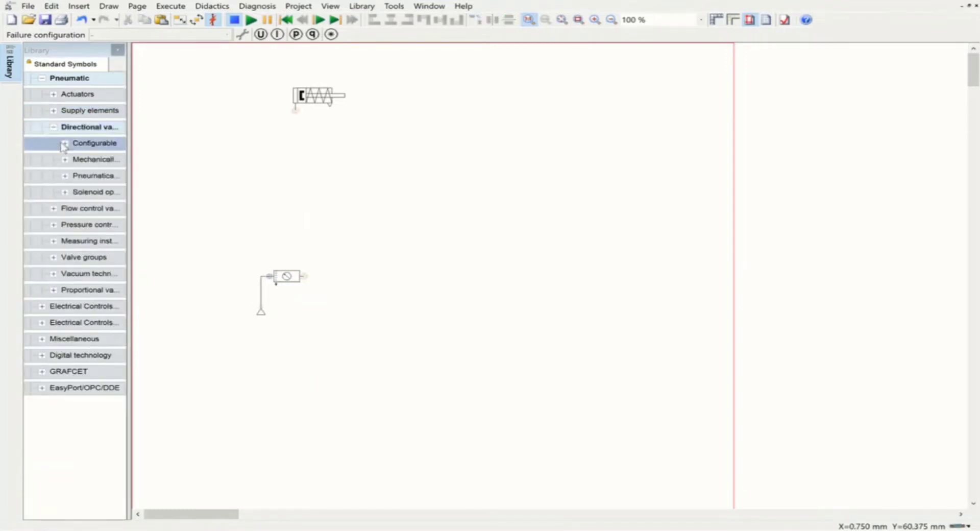
left_click(65, 143)
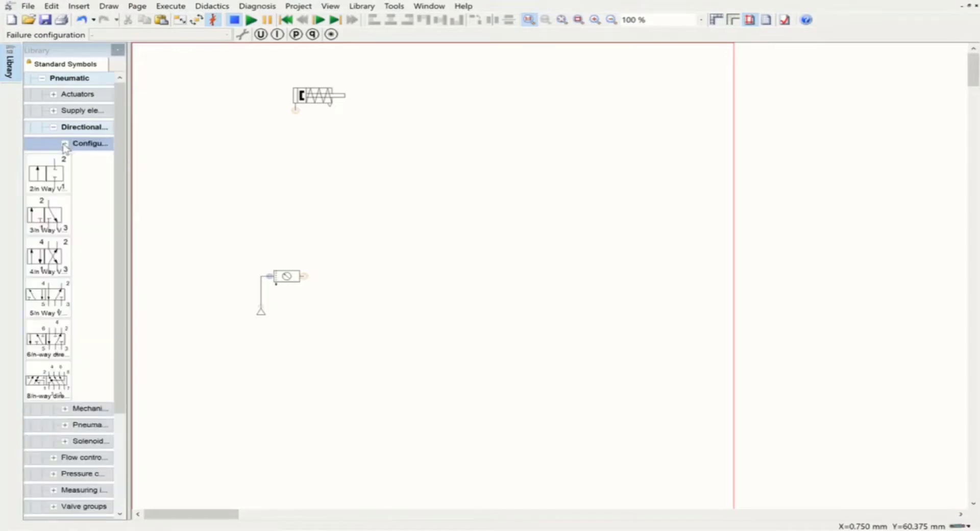
left_click_drag(44, 214, 309, 209)
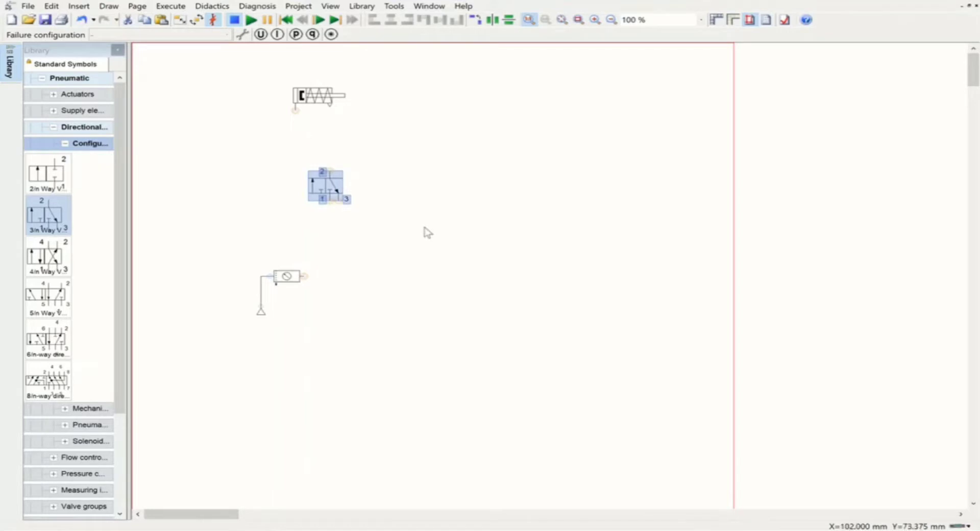
- Configure the 3/n way valve's left actuation as piloted and solenoid-operated, with the general manual actuator as override
double_click(325, 182)
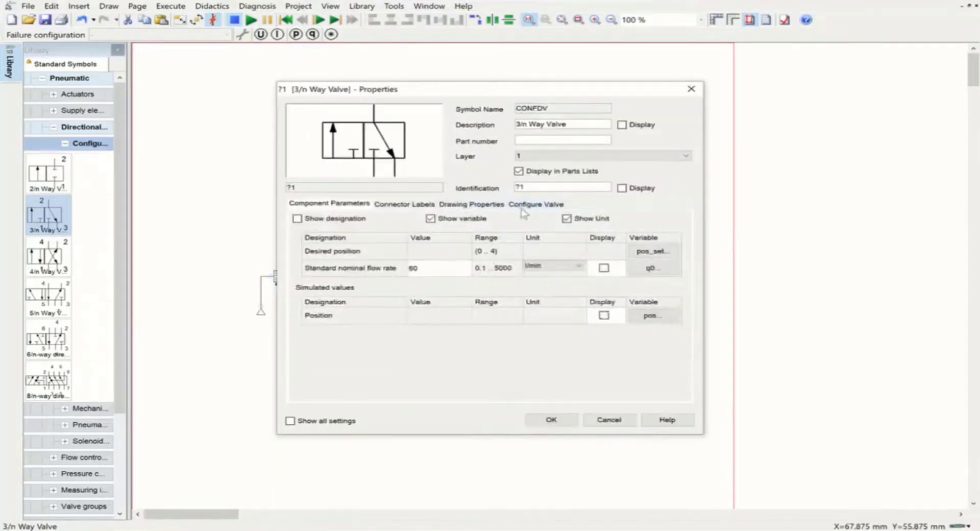
left_click(522, 208)
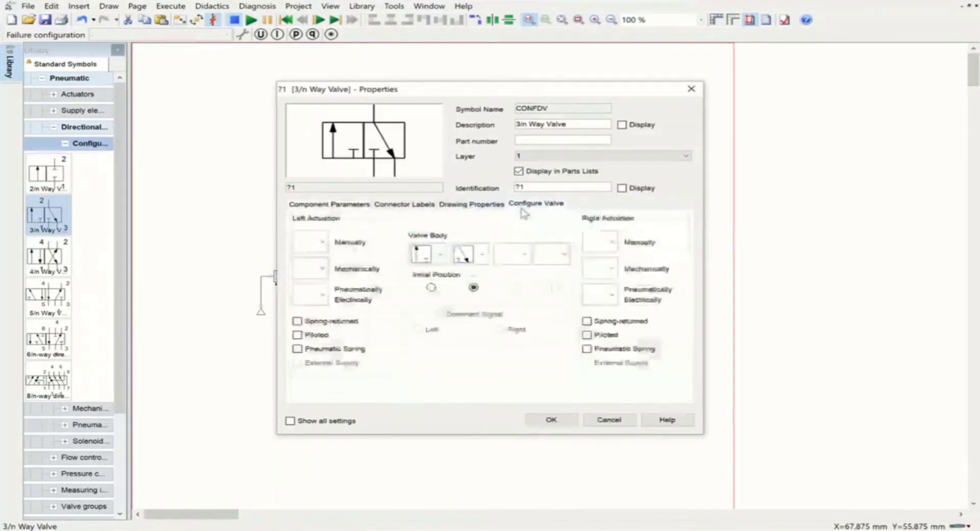
left_click(323, 244)
left_click(305, 282)
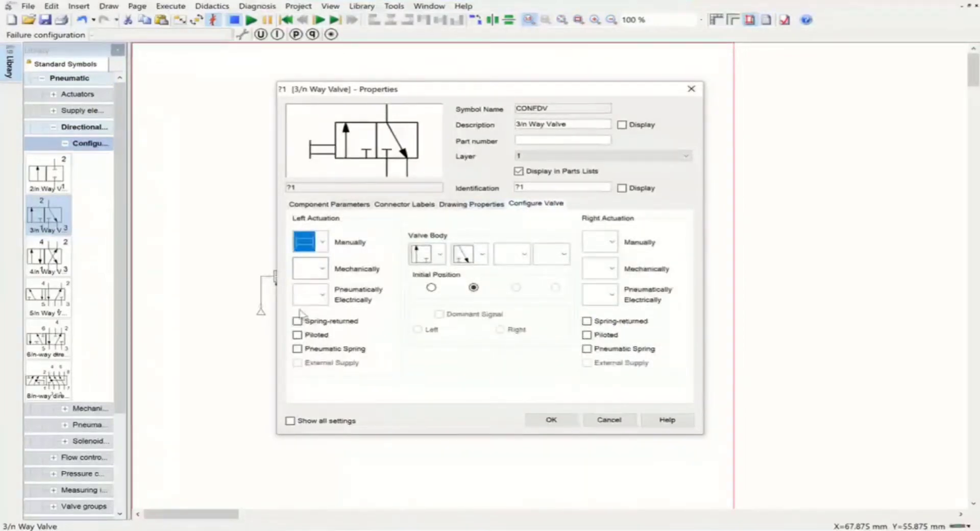
left_click(296, 335)
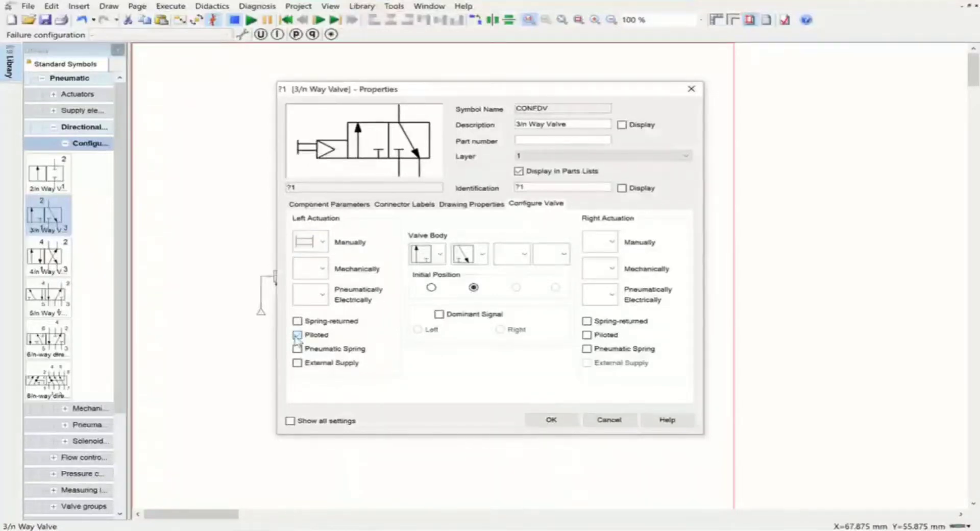
left_click(324, 246)
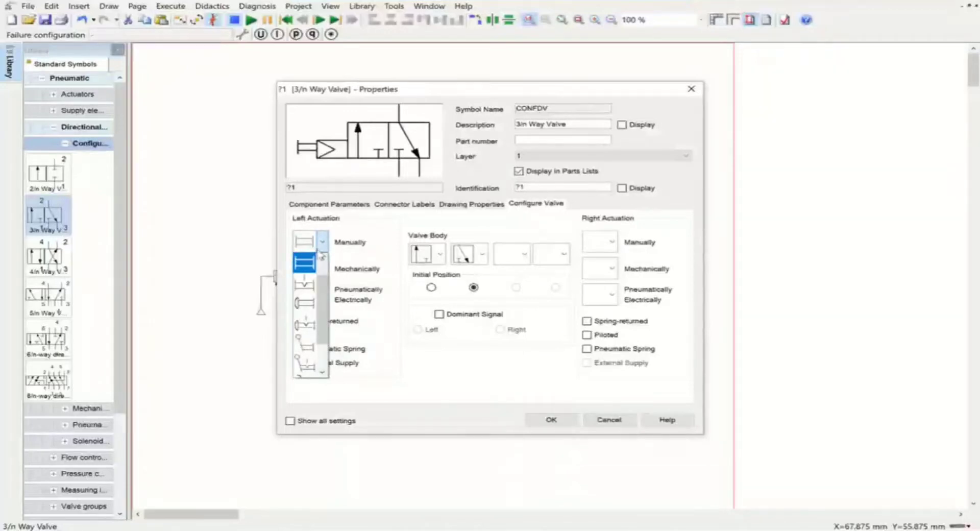
scroll(319, 257, "up", 1)
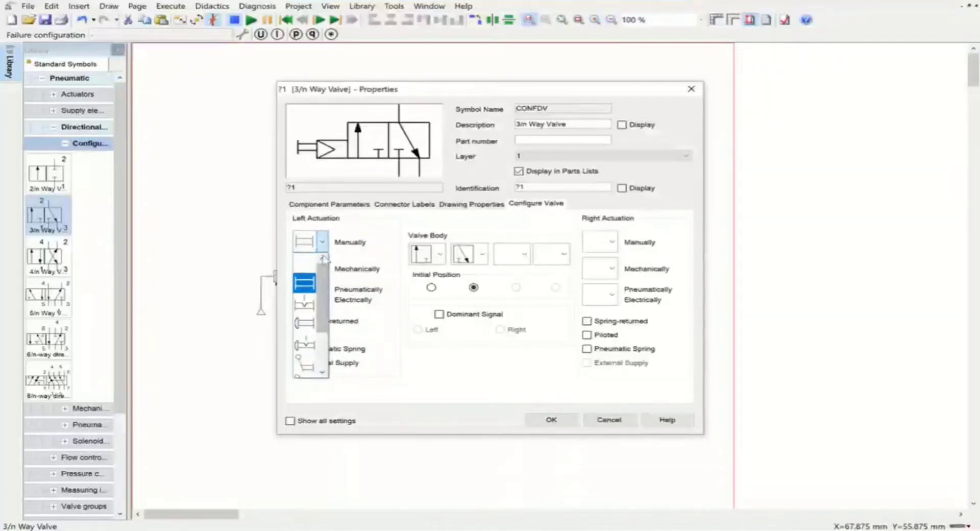
left_click(306, 266)
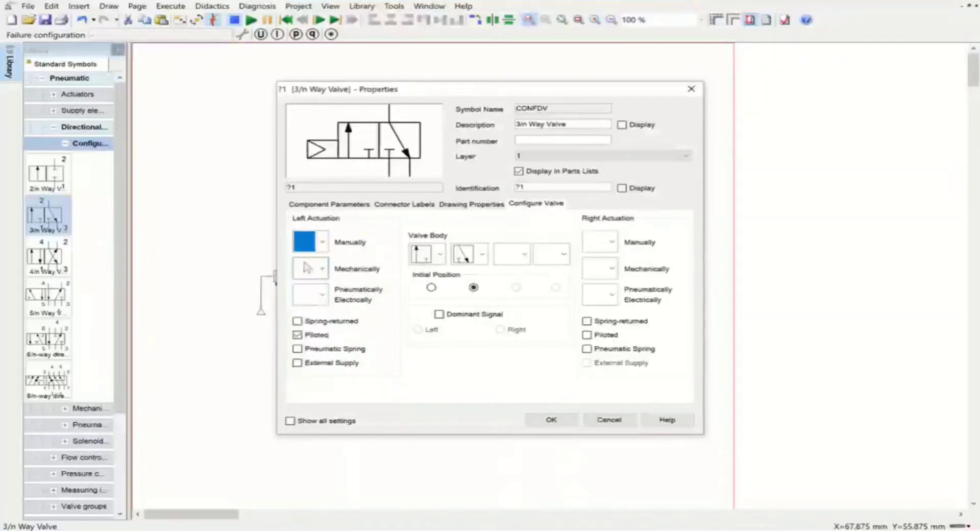
left_click(322, 294)
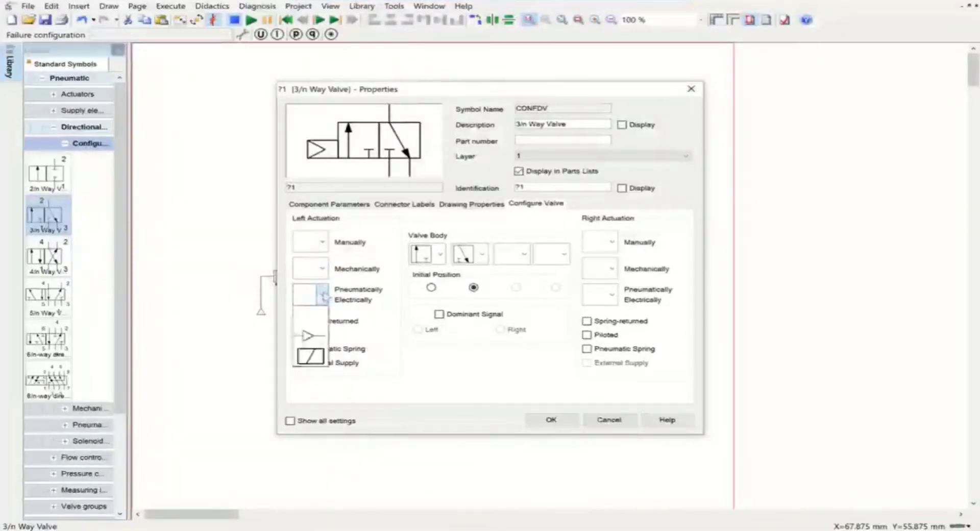
left_click(314, 354)
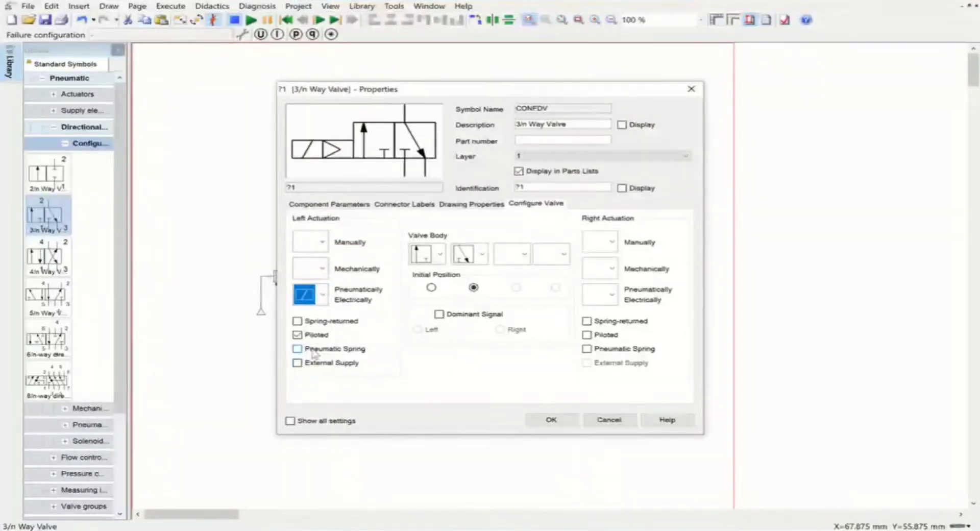
left_click(319, 247)
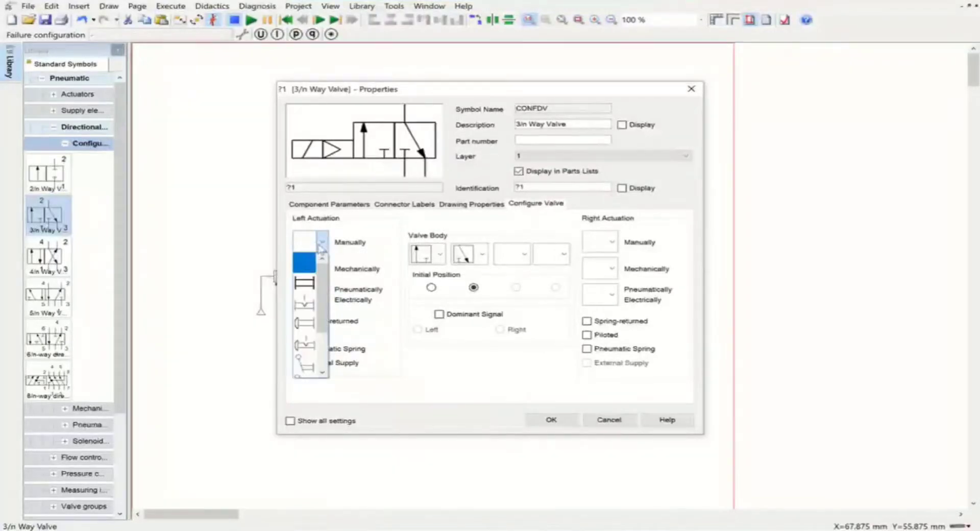
left_click(306, 282)
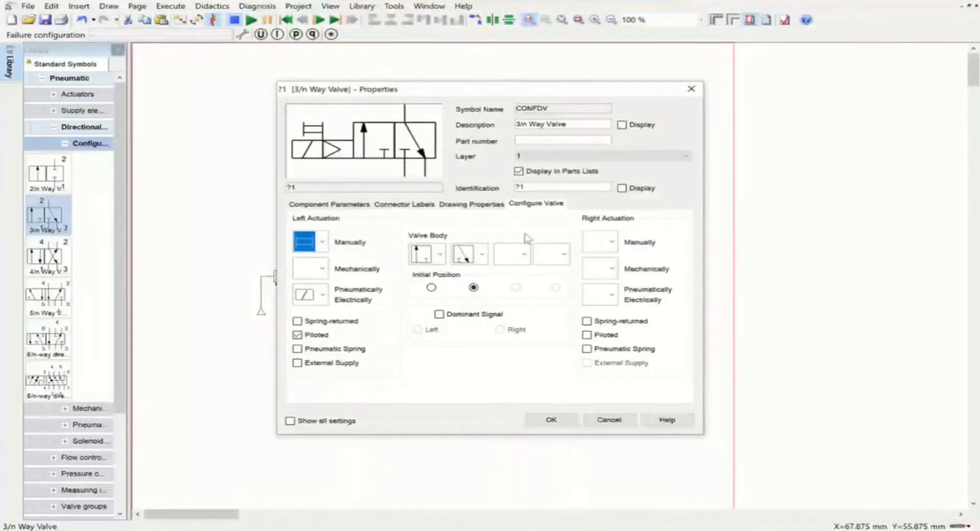
- Configure the valve's right actuation as piloted and solenoid-operated with the general manual actuator, and apply the settings
left_click(613, 297)
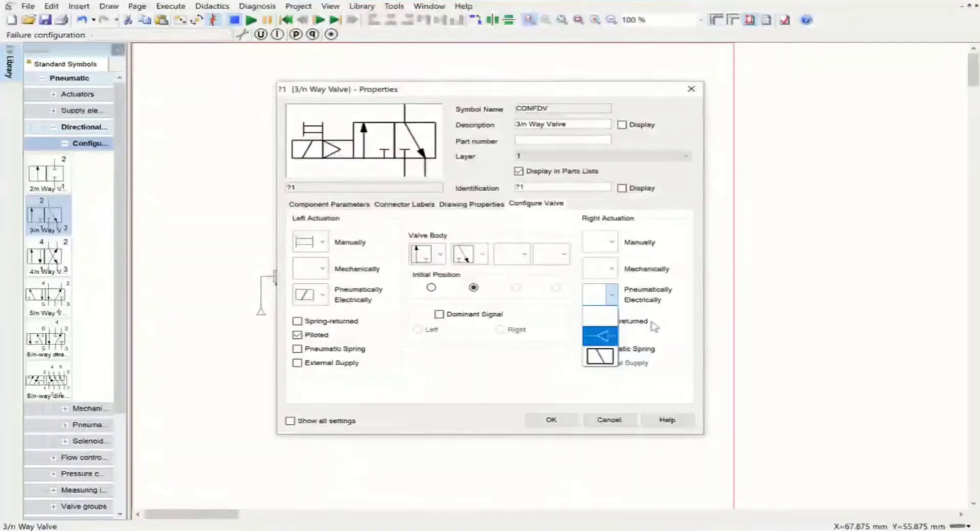
left_click(596, 321)
left_click(587, 337)
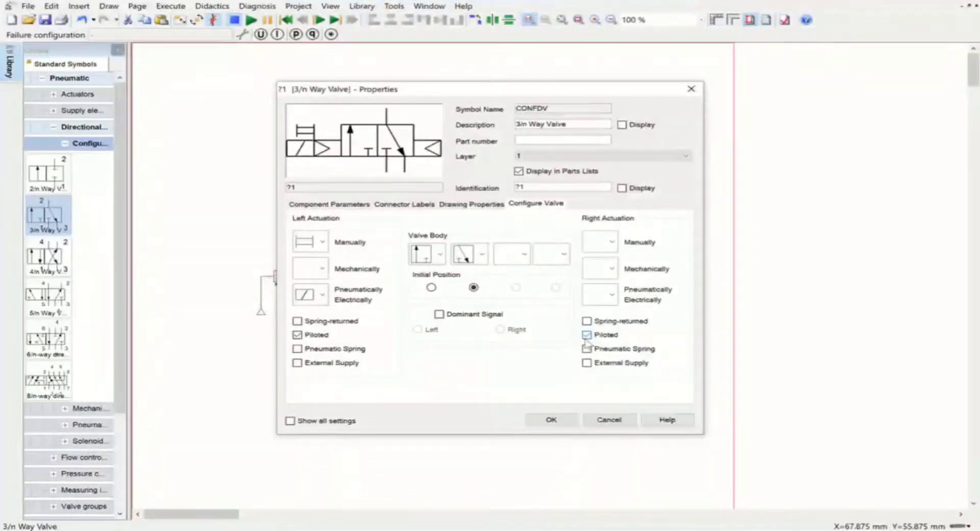
left_click(611, 294)
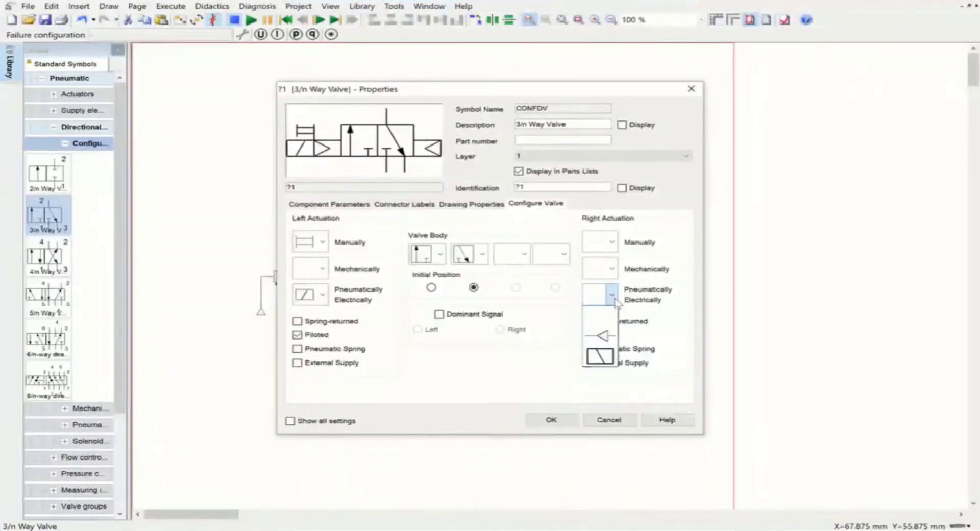
left_click(599, 356)
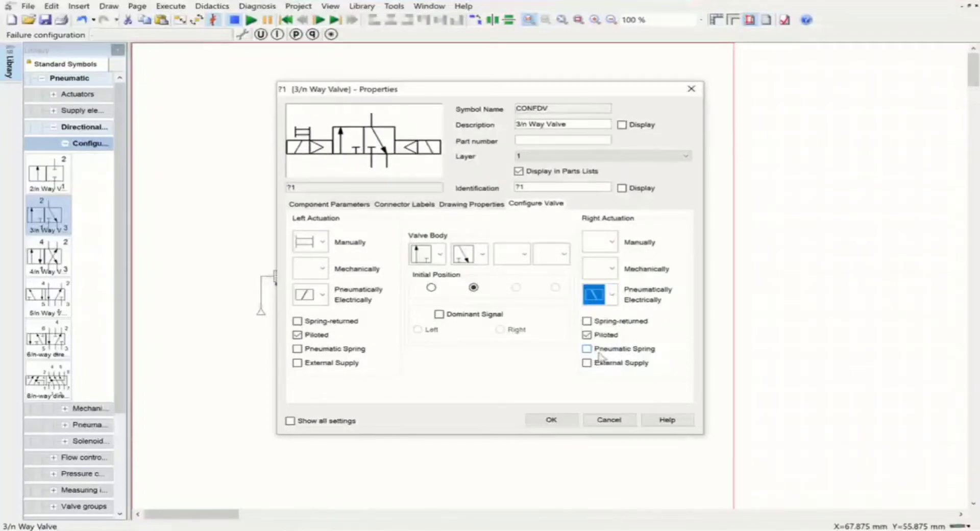
left_click(612, 242)
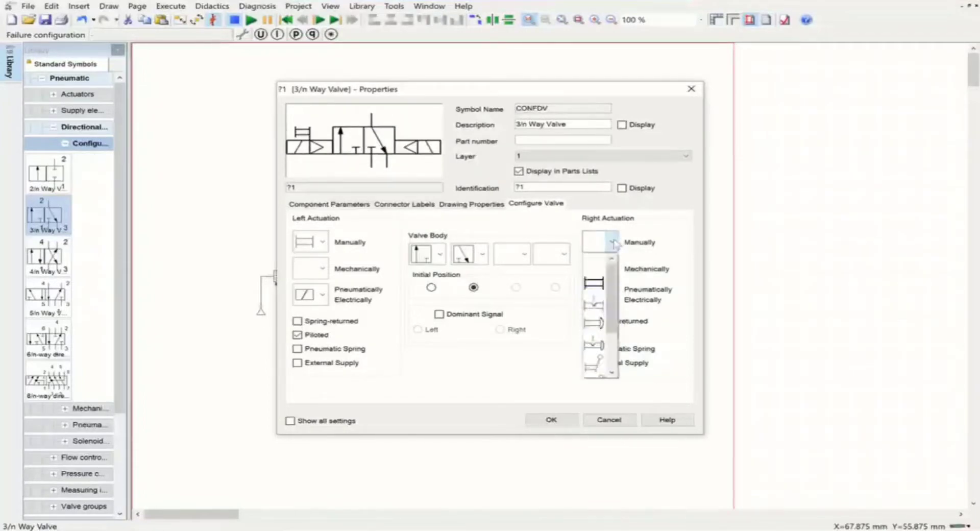
left_click(593, 283)
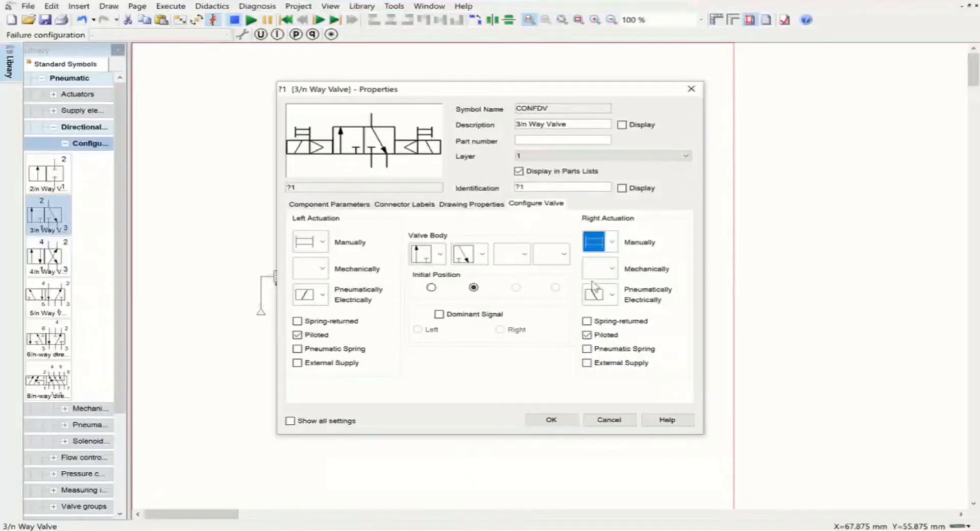
left_click(551, 420)
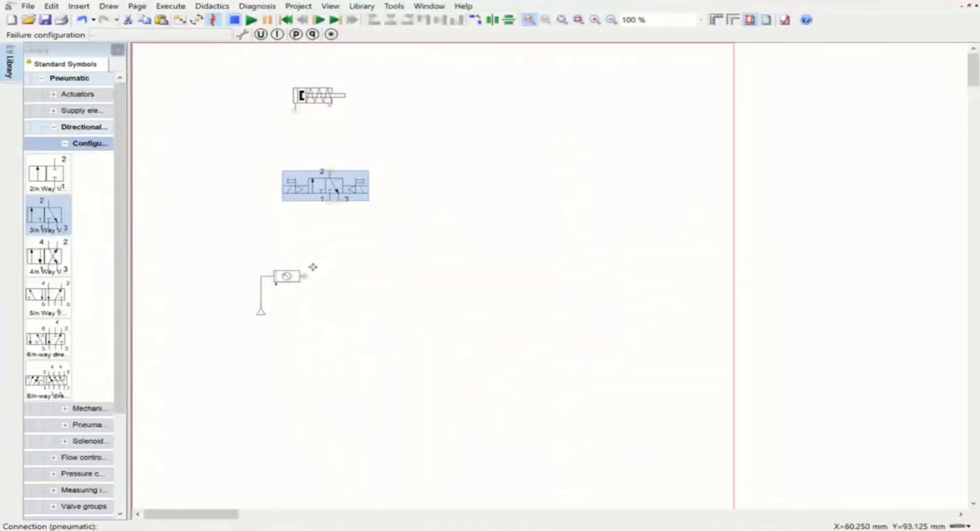
- Connect the air service unit's outlet to valve port 1 and fit a triangular exhaust terminator to port 3
left_click_drag(313, 267, 329, 195)
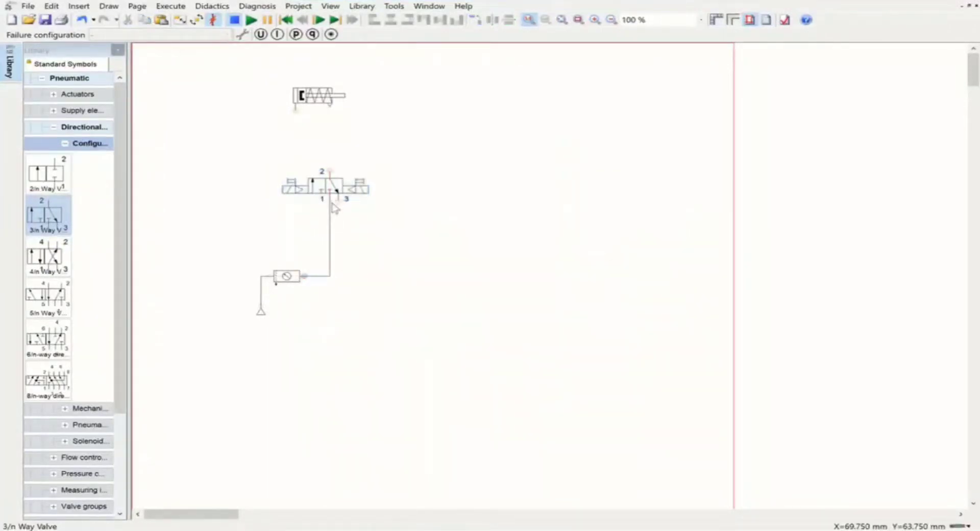
double_click(330, 204)
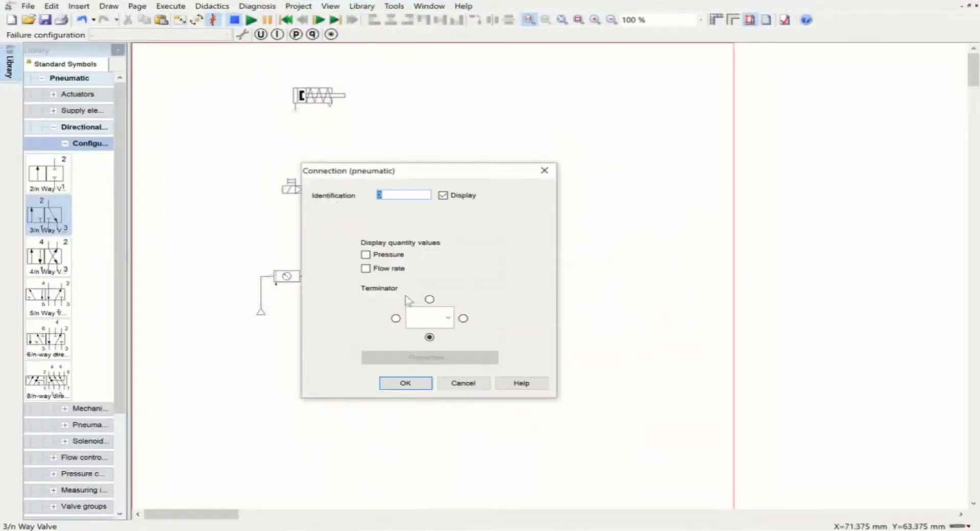
left_click(423, 317)
left_click(424, 399)
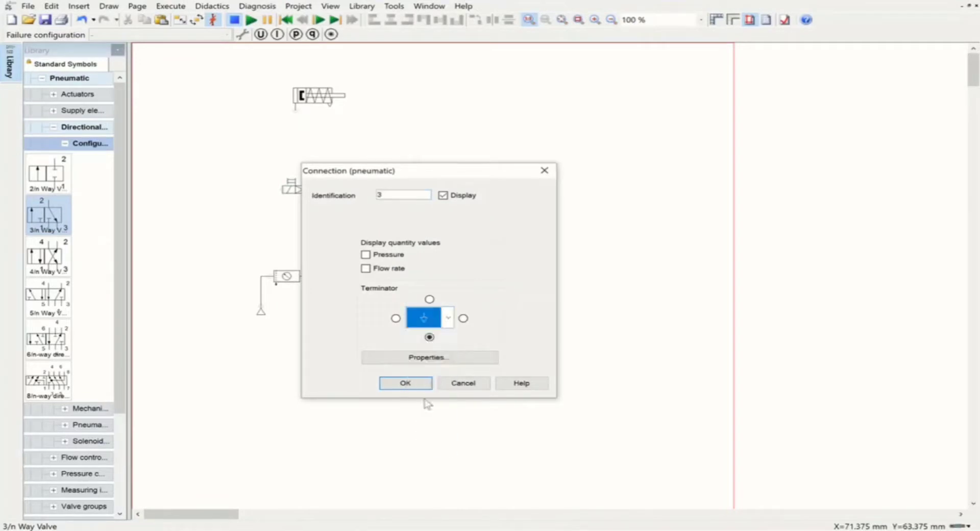
left_click(405, 383)
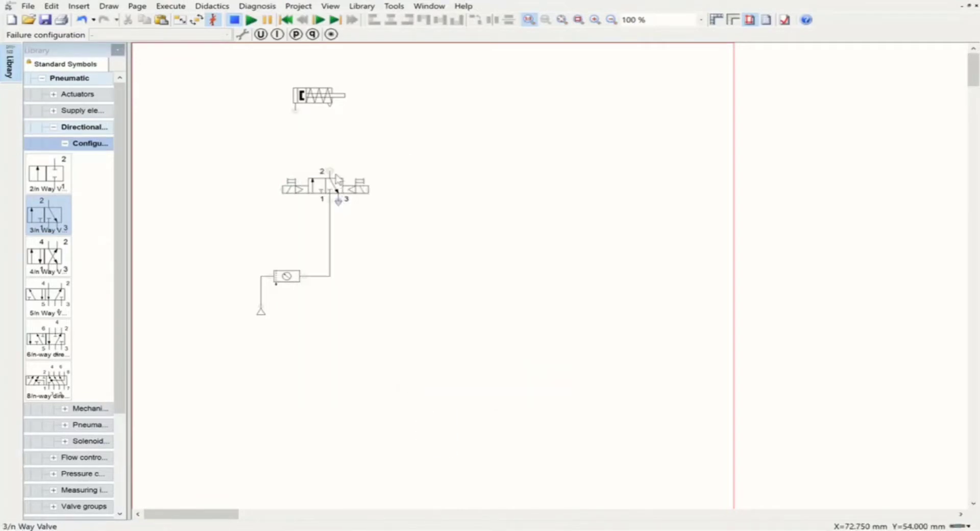
- Connect valve port 2 to the single-acting cylinder's port
left_click_drag(329, 171, 295, 110)
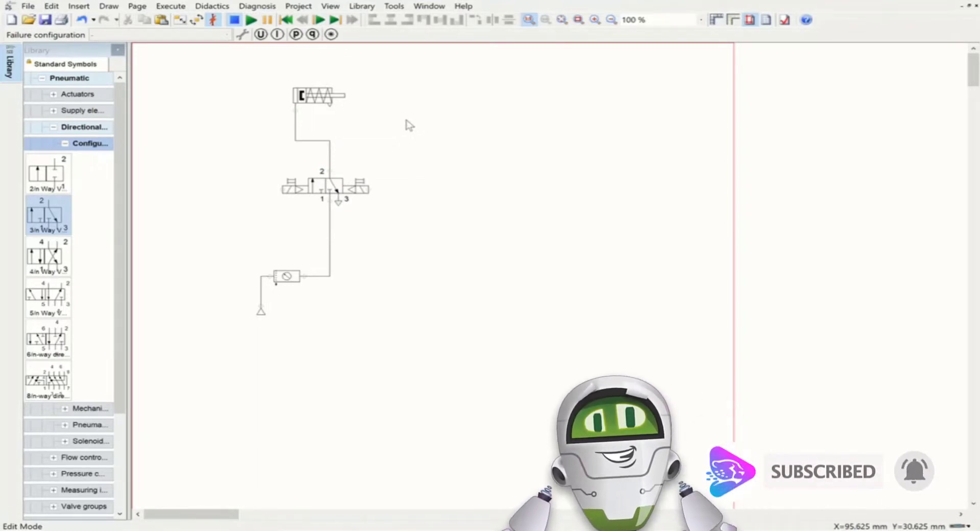
- Set the air service unit's identification to 0Z and display it in the circuit
double_click(290, 277)
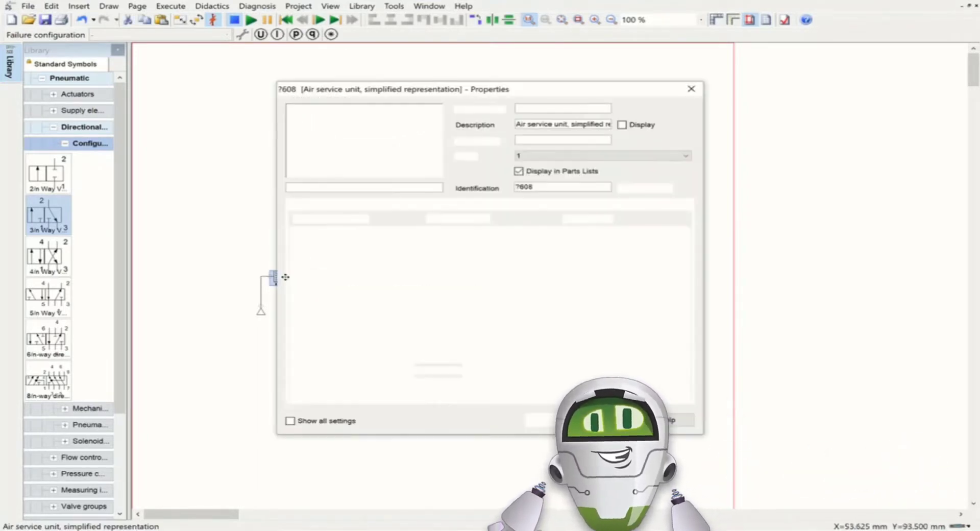
double_click(526, 186)
type("a")
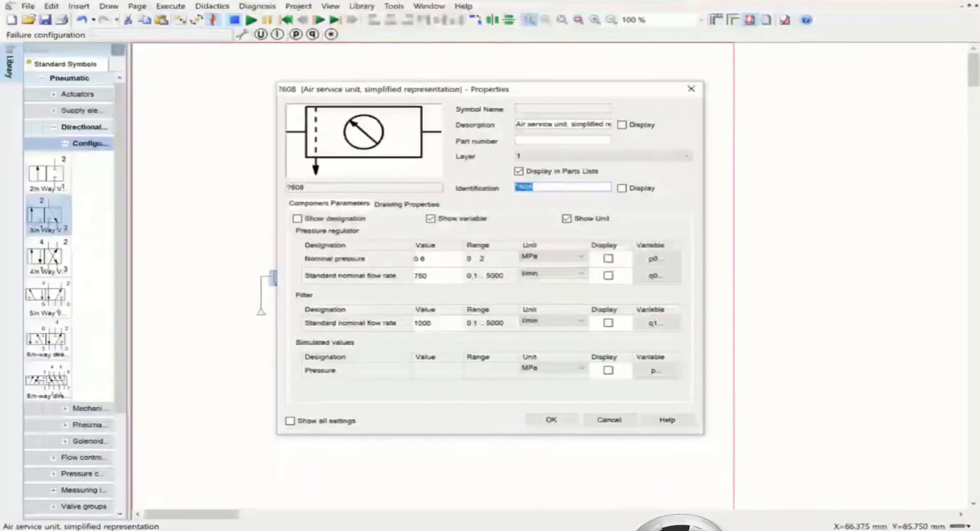
type("Z")
left_click(621, 188)
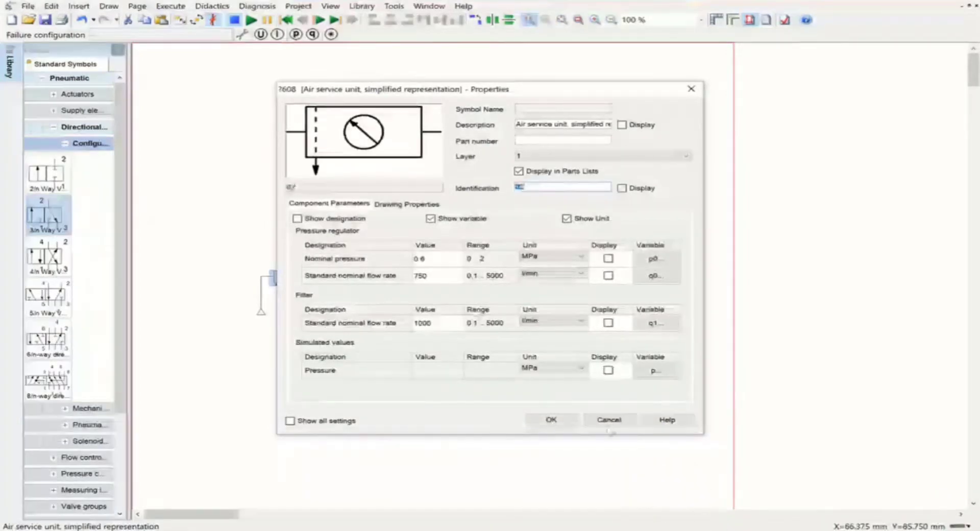
left_click(554, 426)
- Set the 3/n way valve's identification to 1V1 and display it in the circuit
double_click(325, 187)
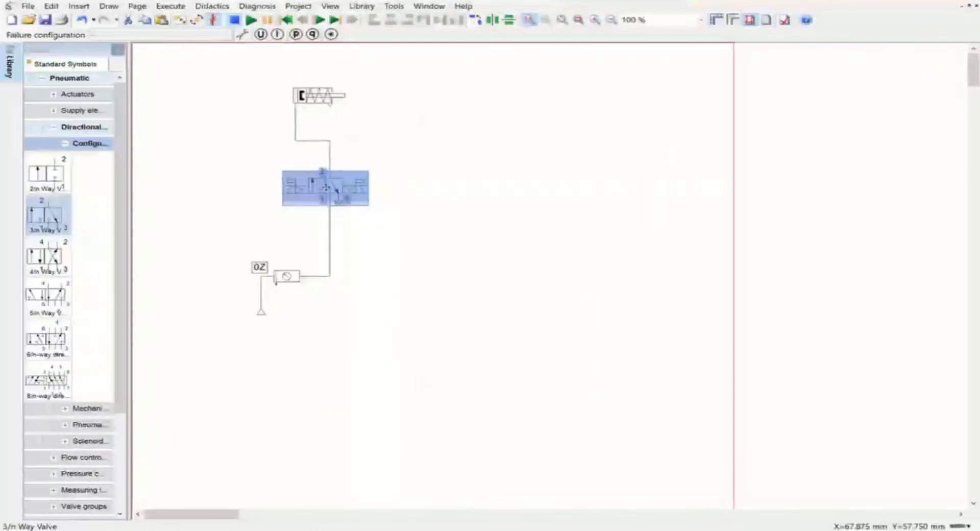
double_click(538, 187)
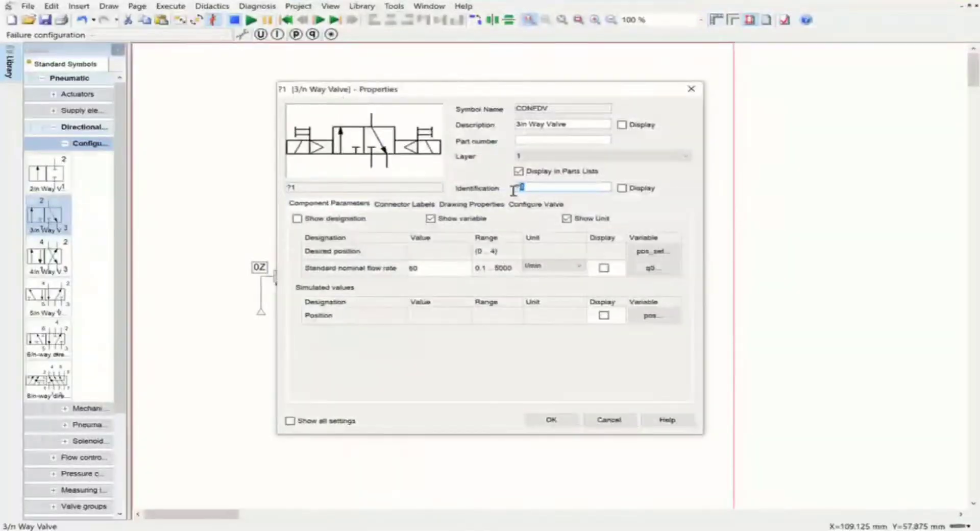
type("1V1")
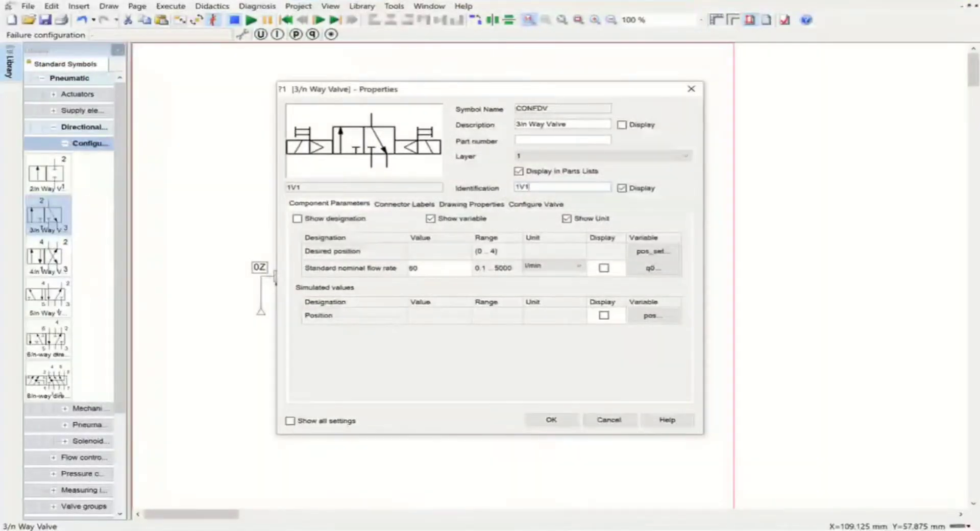
left_click(551, 420)
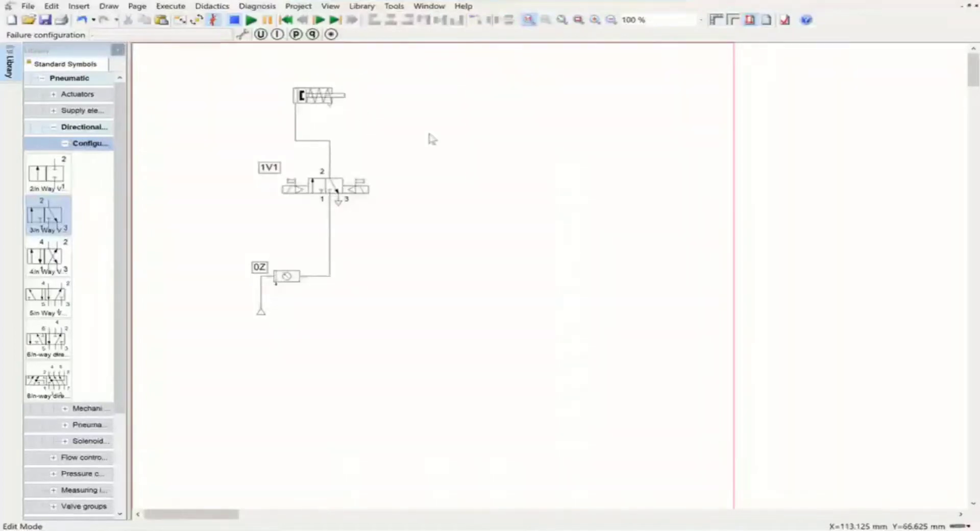
- Set the single-acting cylinder's identification to 1A and display it in the circuit
left_click(313, 95)
double_click(312, 94)
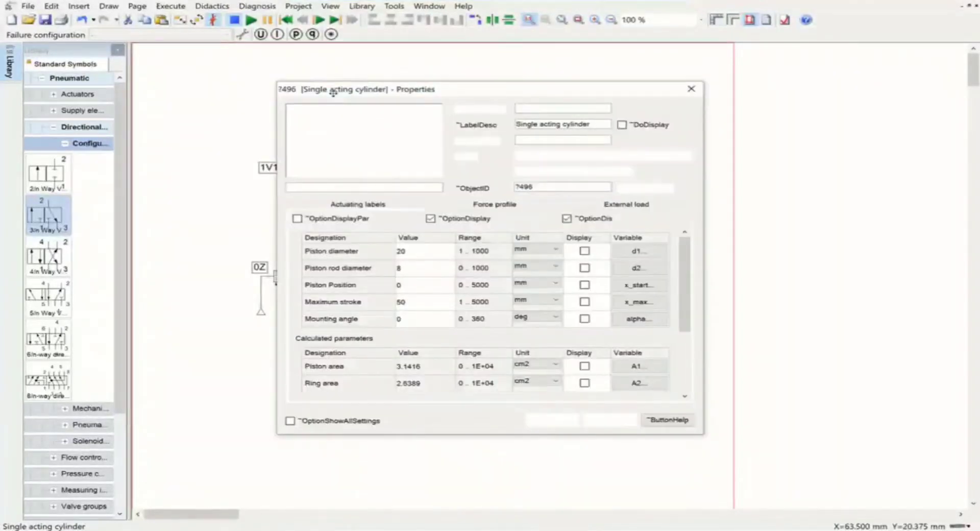
left_click_drag(545, 187, 501, 186)
type("1A")
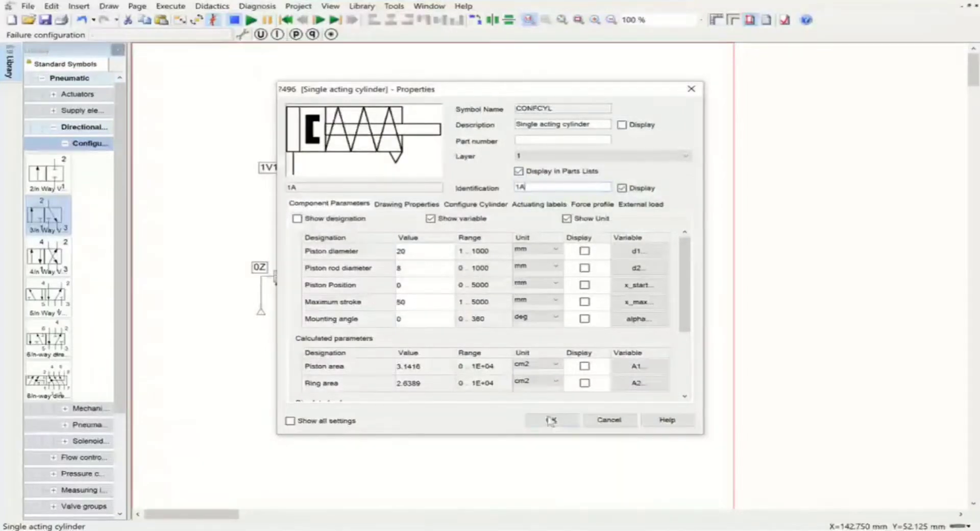
left_click(551, 419)
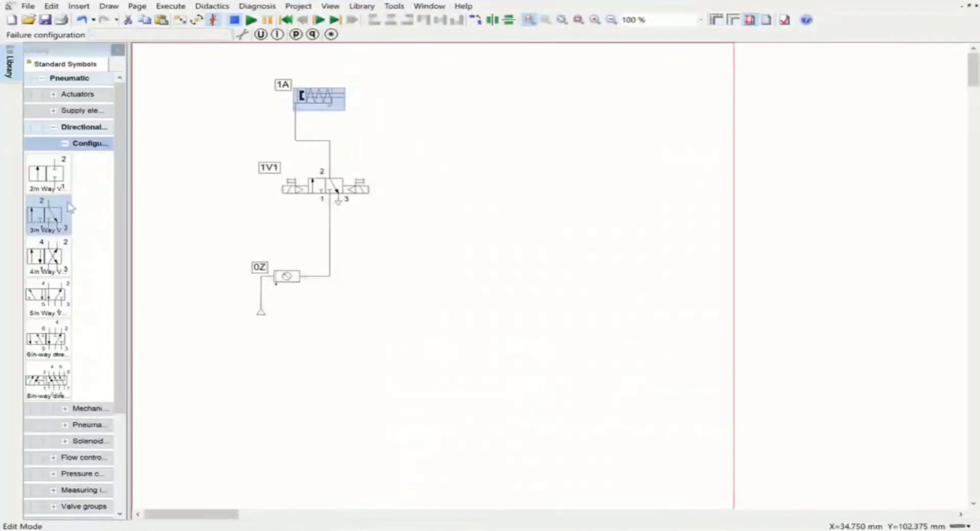
- Place a 24 V electrical connection beside the pneumatic circuit and a 0 V connection well below it
double_click(57, 128)
double_click(42, 80)
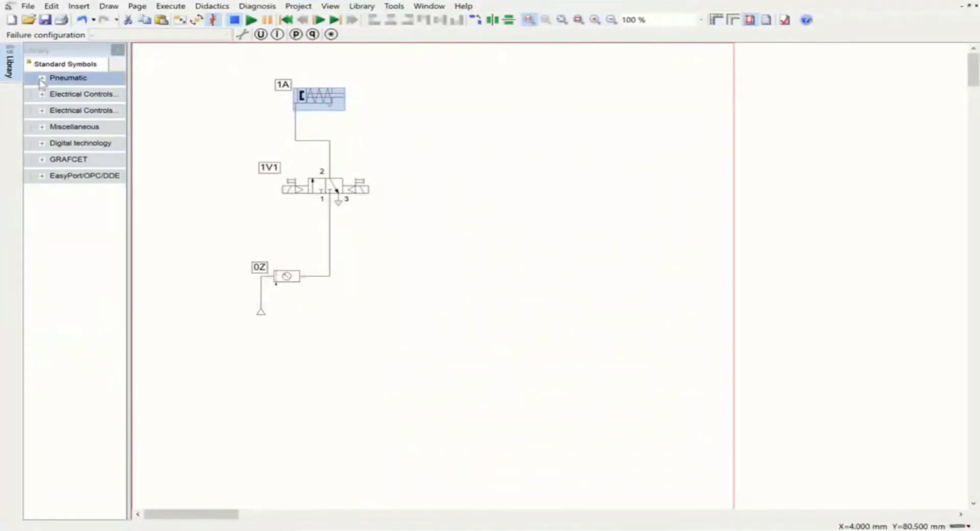
double_click(43, 95)
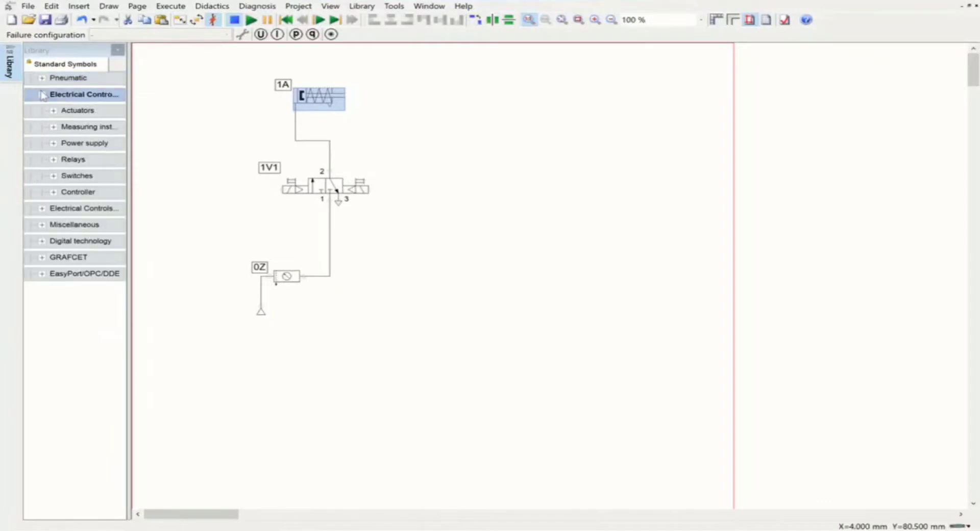
left_click(56, 113)
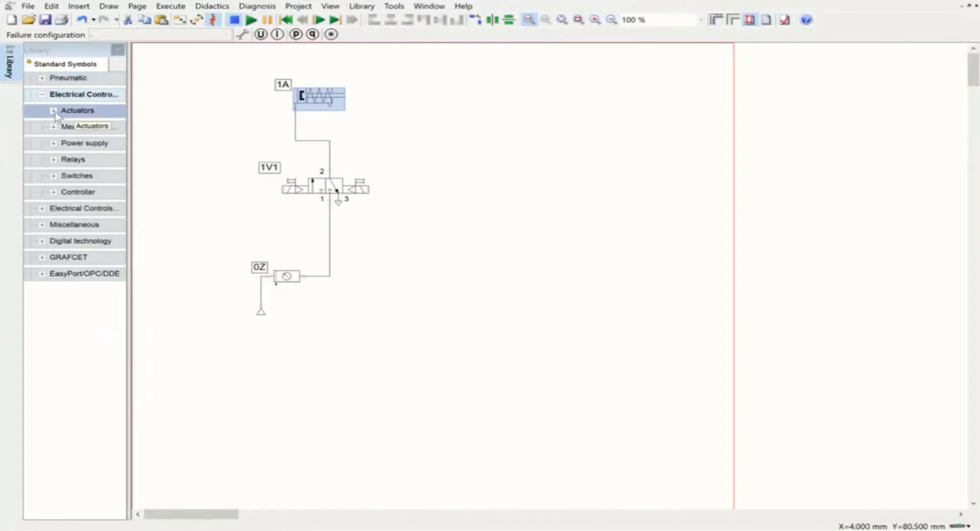
left_click(53, 144)
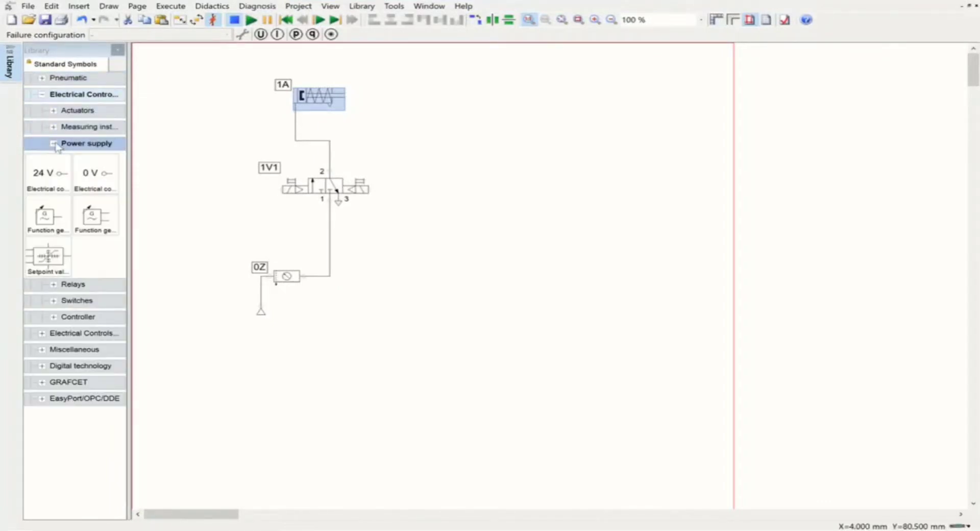
left_click_drag(51, 161, 468, 79)
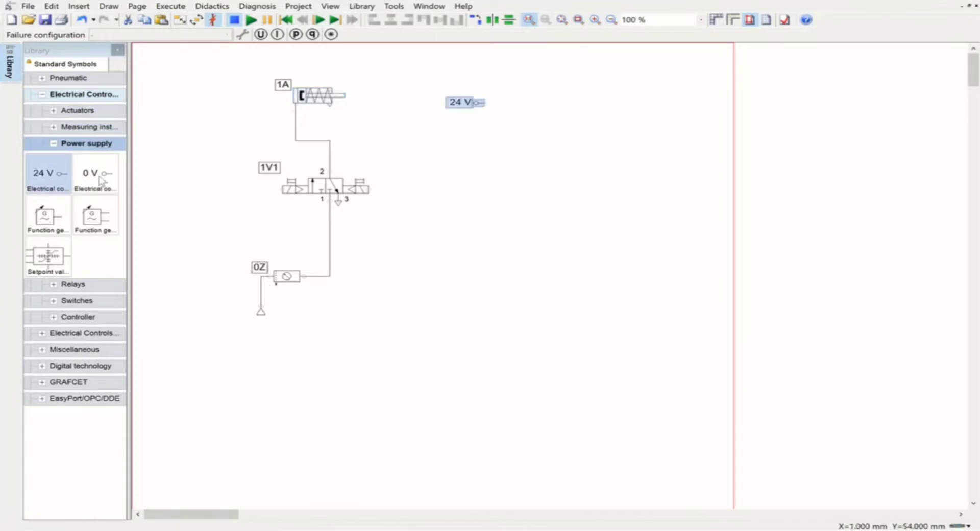
left_click_drag(96, 174, 250, 215)
left_click_drag(499, 300, 453, 305)
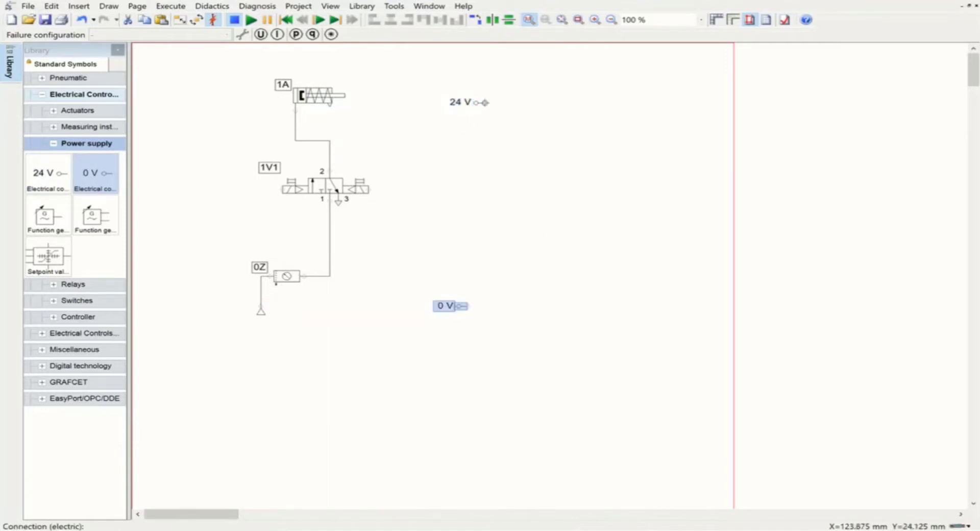
- Draw parallel horizontal supply lines from the 24 V and 0 V connections, both ending near the page's right border
left_click(602, 102)
left_click_drag(602, 102, 717, 102)
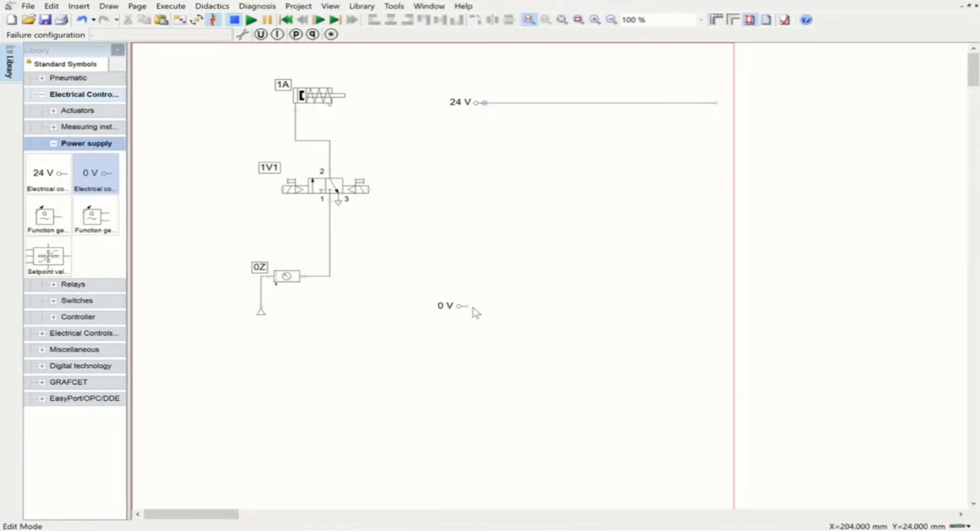
left_click_drag(467, 306, 716, 306)
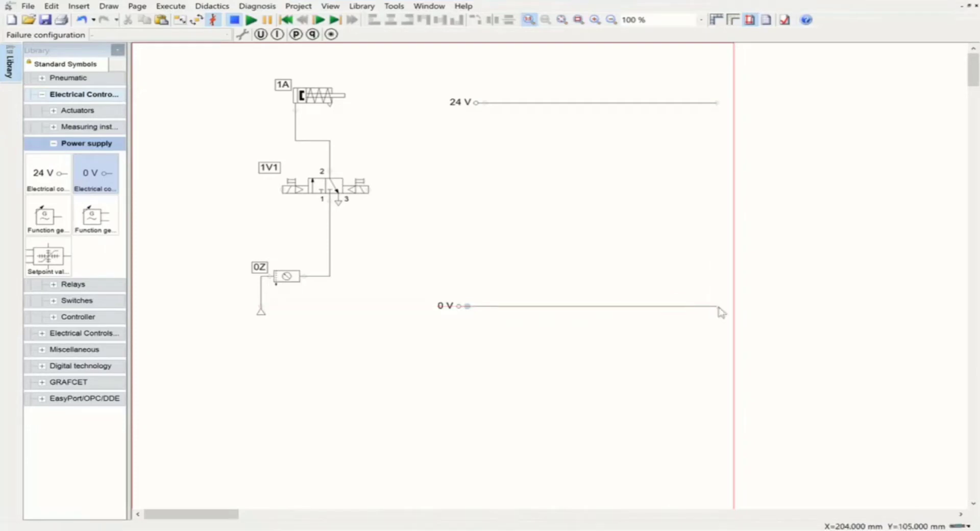
- Place two make pushbuttons side by side between the supply lines, just below the 24 V line
left_click(53, 143)
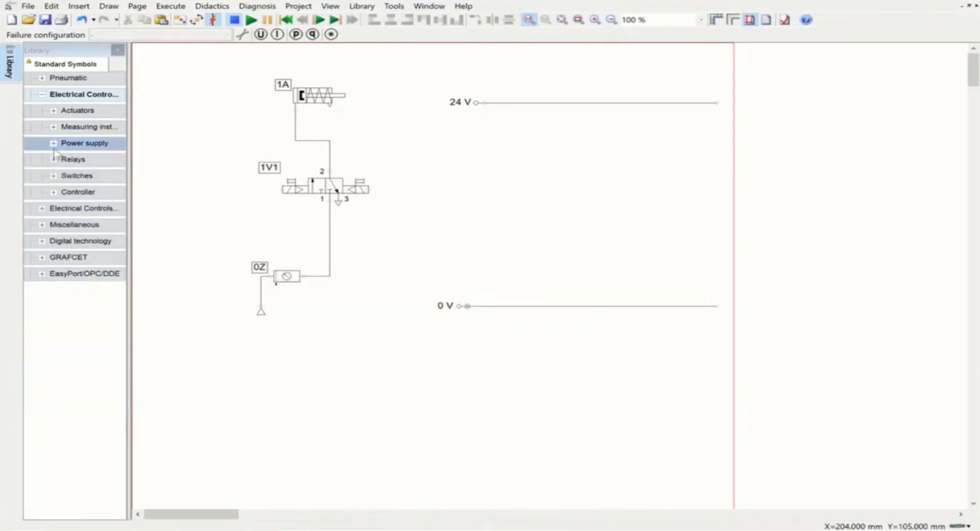
left_click(53, 175)
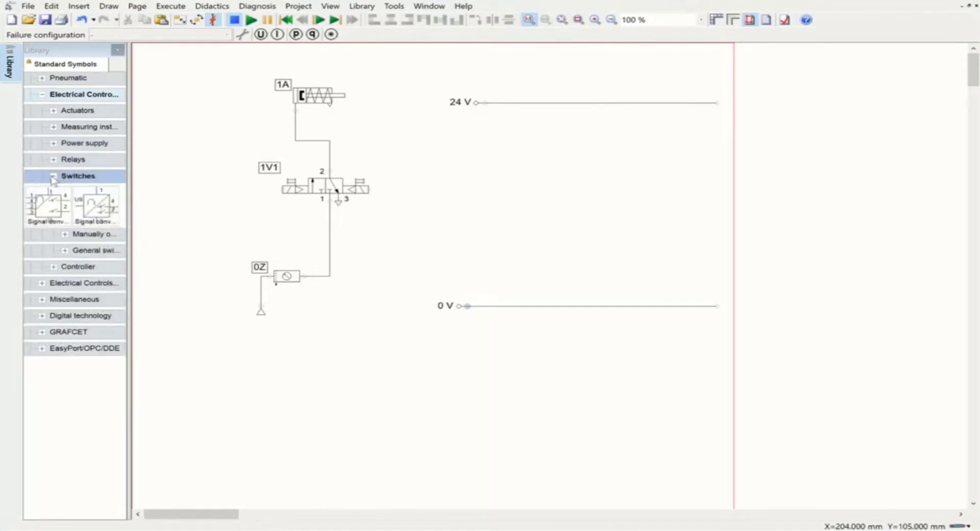
left_click(65, 234)
left_click_drag(47, 305, 498, 145)
left_click_drag(519, 145, 570, 137)
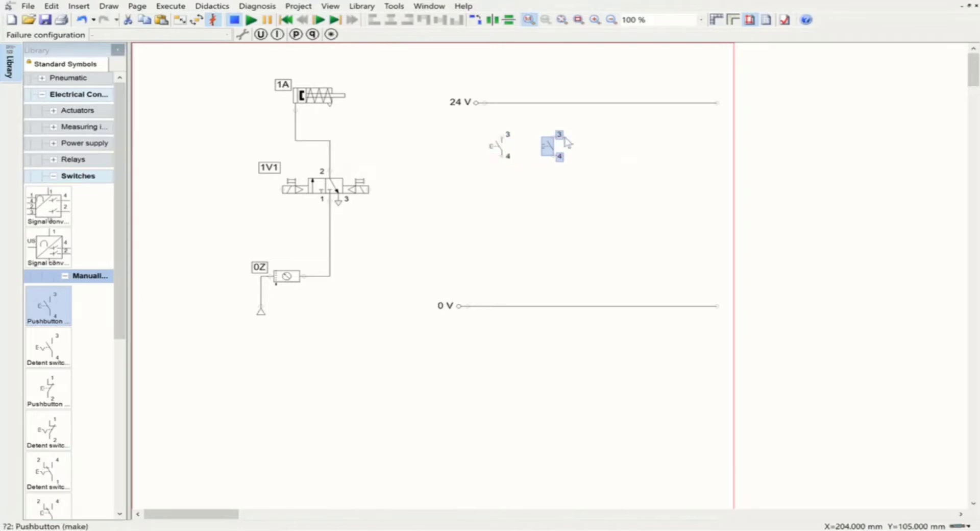
- Add two general make switches in line with the pushbuttons, spaced out to their right
left_click(66, 276)
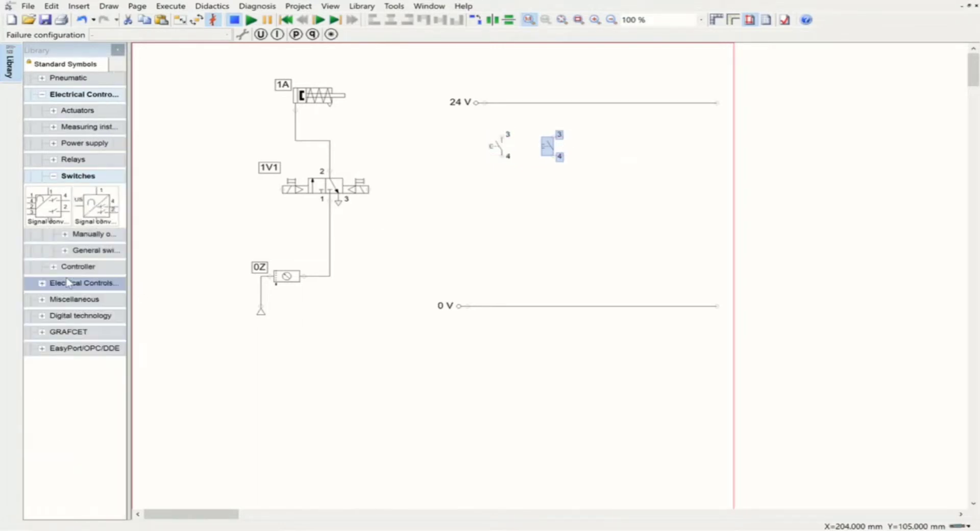
left_click(65, 250)
left_click_drag(49, 279, 614, 138)
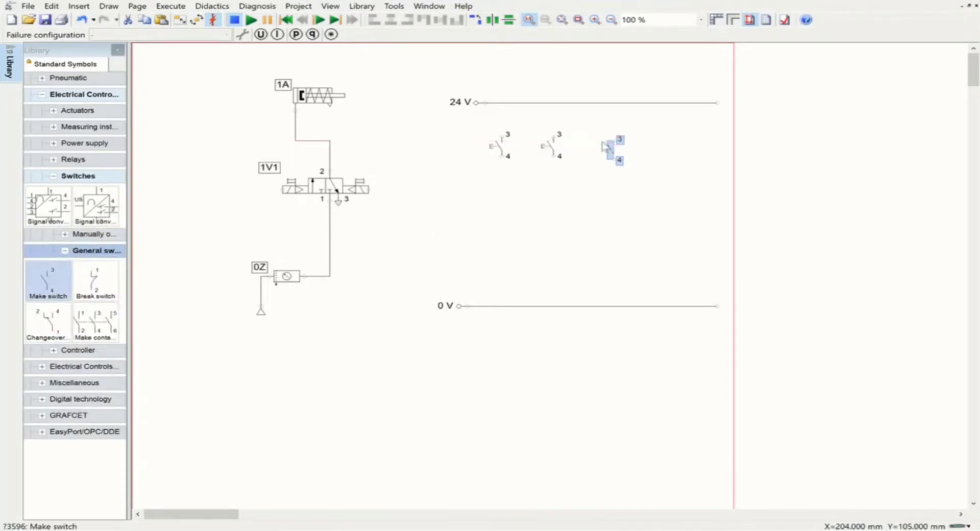
left_click_drag(49, 278, 674, 139)
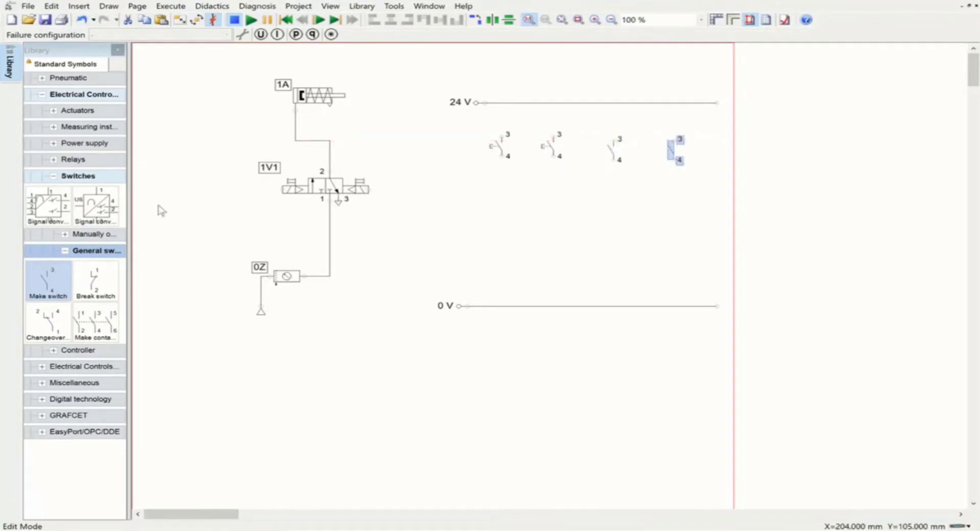
- Place plain relays beneath the two pushbuttons and valve solenoids beneath the two make switches, each joined to the contact above
left_click(65, 250)
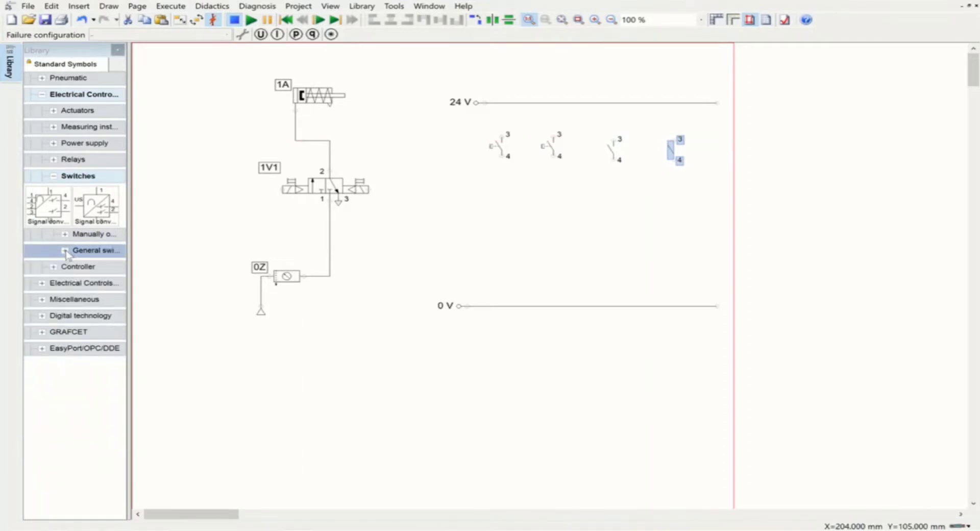
left_click(63, 160)
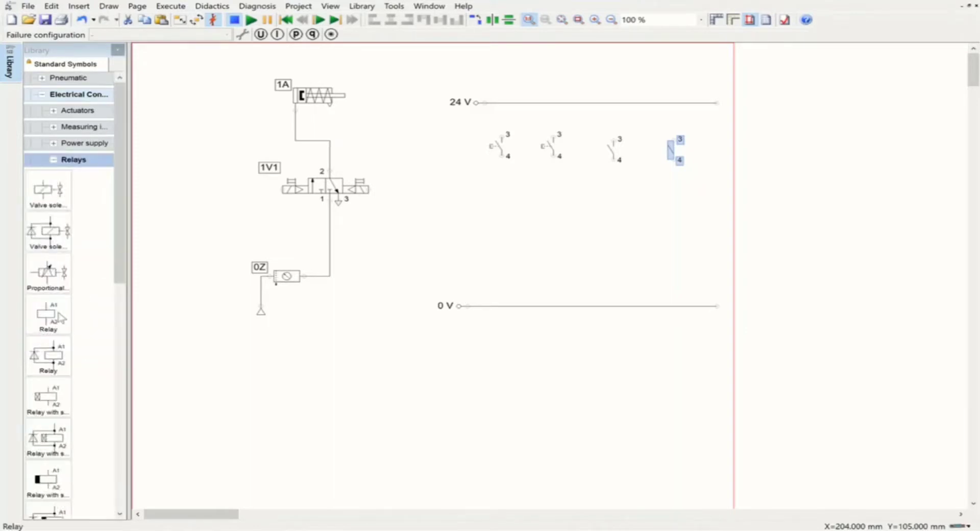
left_click_drag(62, 316, 510, 232)
left_click_drag(48, 314, 552, 236)
left_click_drag(31, 200, 605, 237)
left_click_drag(49, 189, 678, 226)
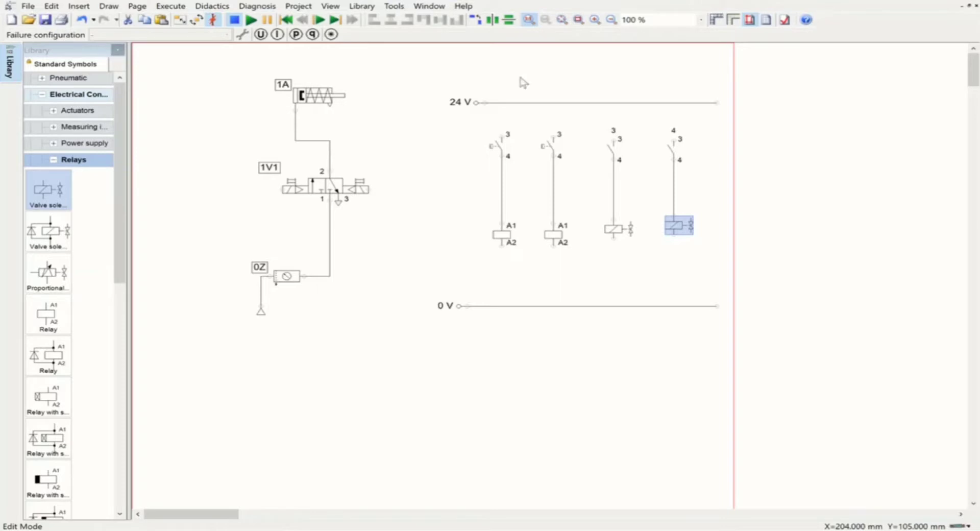
- Connect the upper contacts of both pushbuttons and both make switches to the 24 V line
left_click_drag(502, 137, 501, 102)
left_click_drag(553, 134, 553, 103)
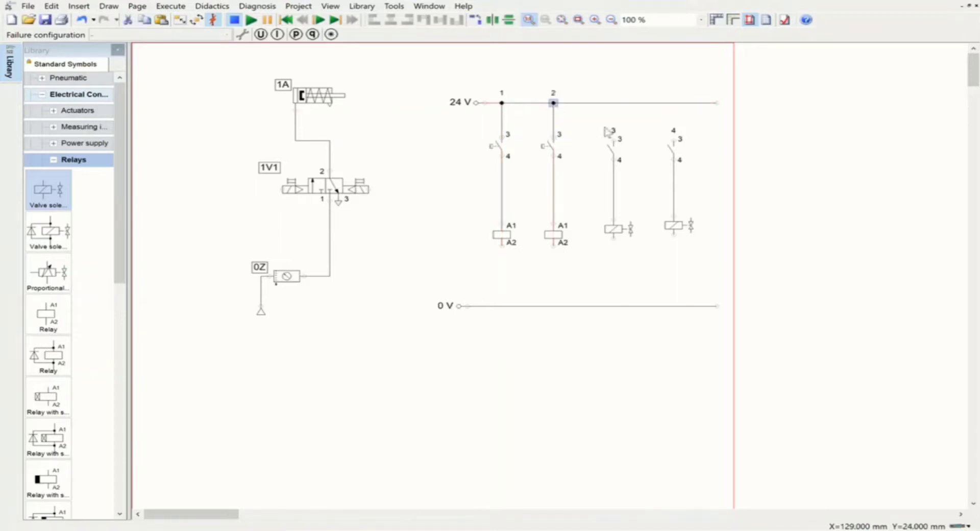
left_click_drag(615, 138, 612, 103)
left_click_drag(672, 131, 673, 103)
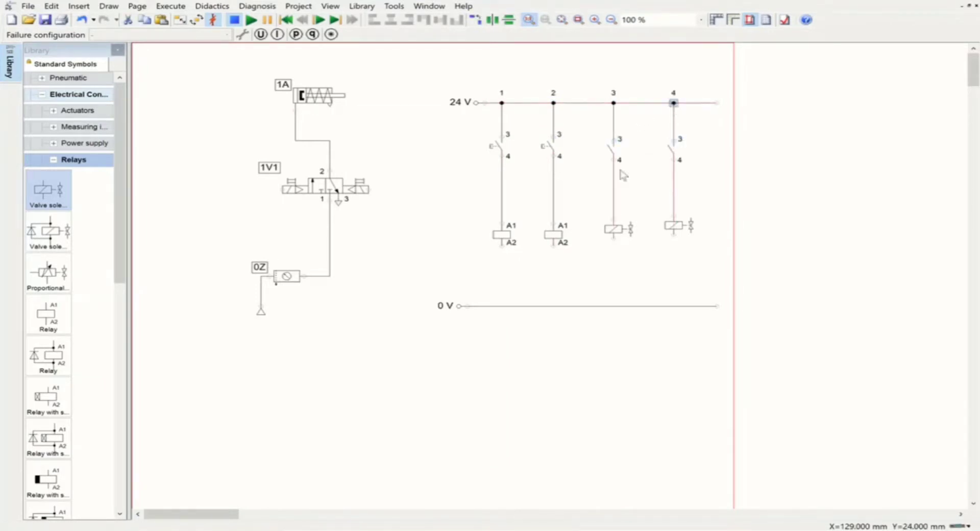
- Connect the lower terminals of both relays and both valve solenoids to the 0 V line
left_click_drag(501, 246, 500, 306)
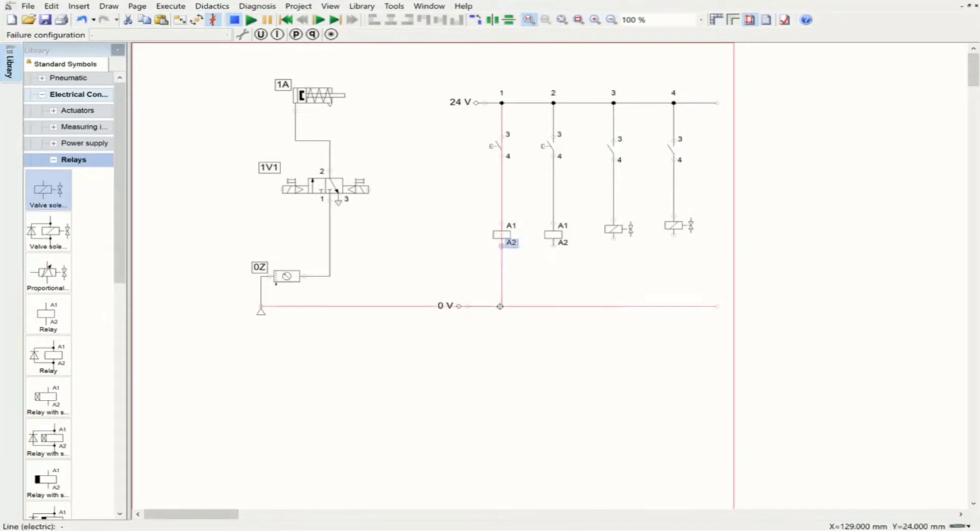
left_click_drag(553, 246, 553, 306)
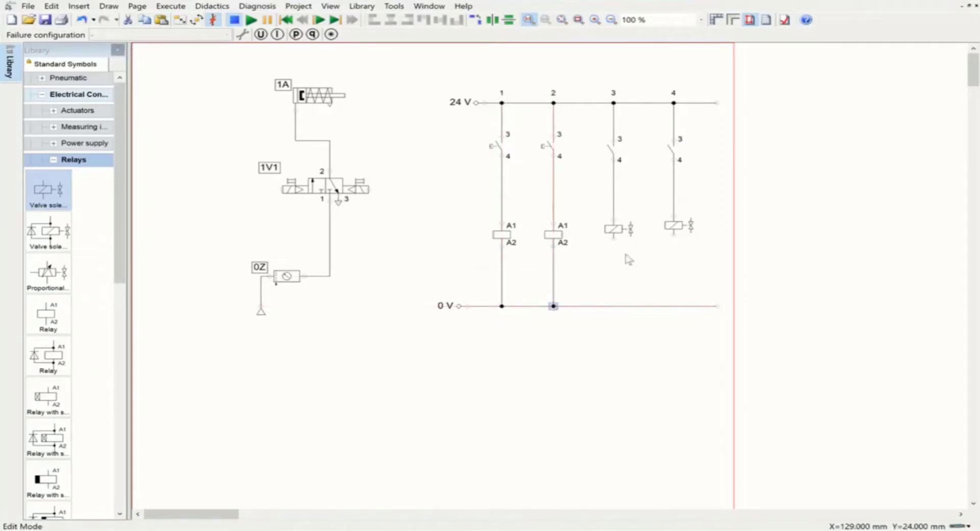
left_click_drag(613, 238, 614, 305)
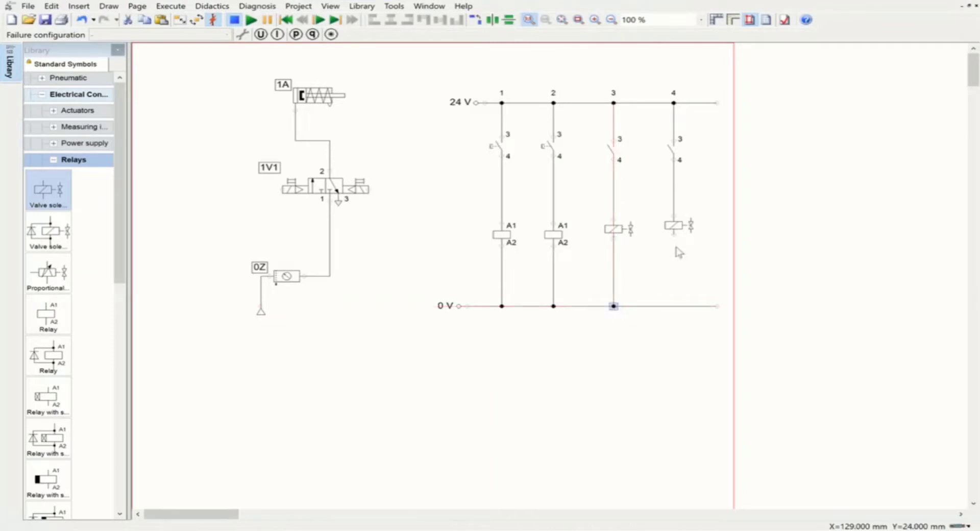
left_click_drag(674, 236, 673, 306)
left_click(614, 363)
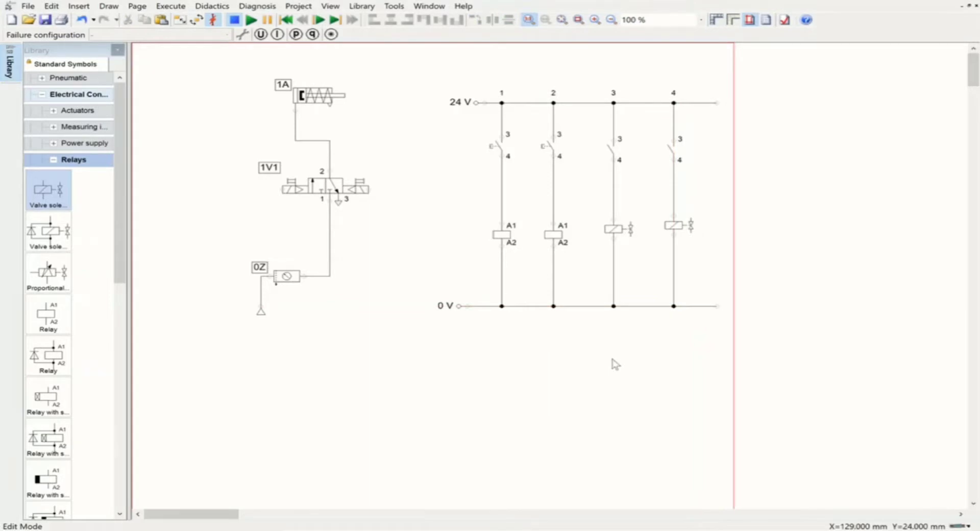
- Set the identification of the pushbutton in current path 1 to 1S and display it in the circuit
double_click(502, 147)
left_click_drag(553, 187, 478, 188)
key("BackSpace")
type("1S")
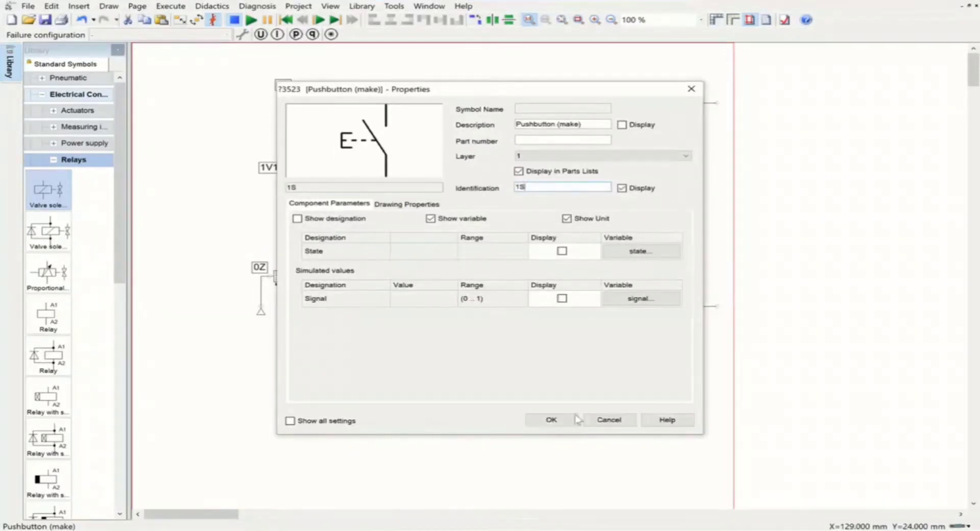
left_click(551, 420)
- Set the identification of the pushbutton in current path 2 to 2S and display it in the circuit
left_click(547, 148)
double_click(547, 148)
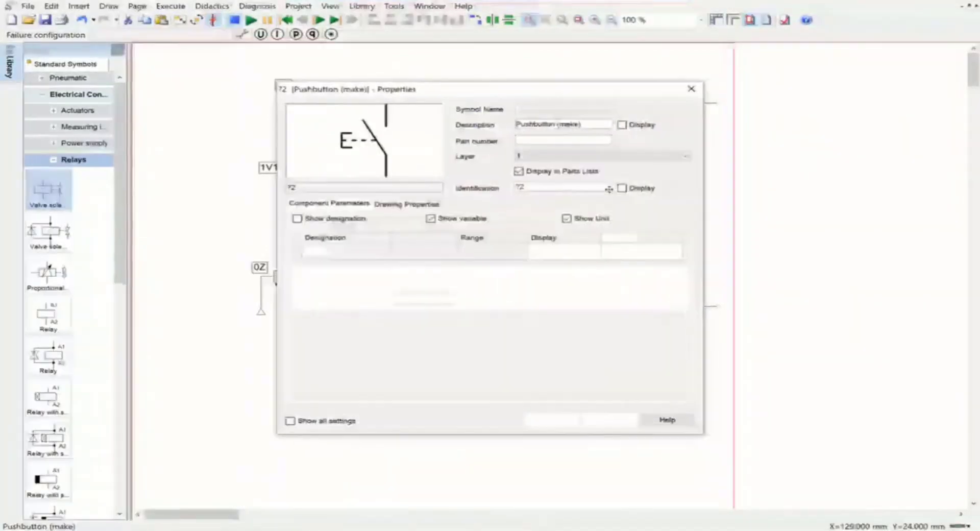
type("2S")
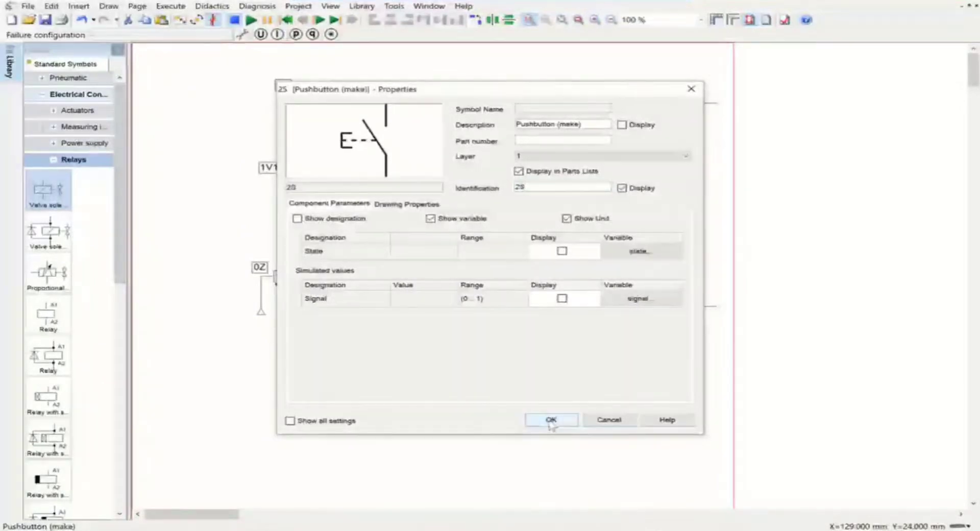
left_click(550, 423)
- Set the identifications of the relays in current paths 1 and 2 to K1 and K2 and display them in the circuit
double_click(502, 232)
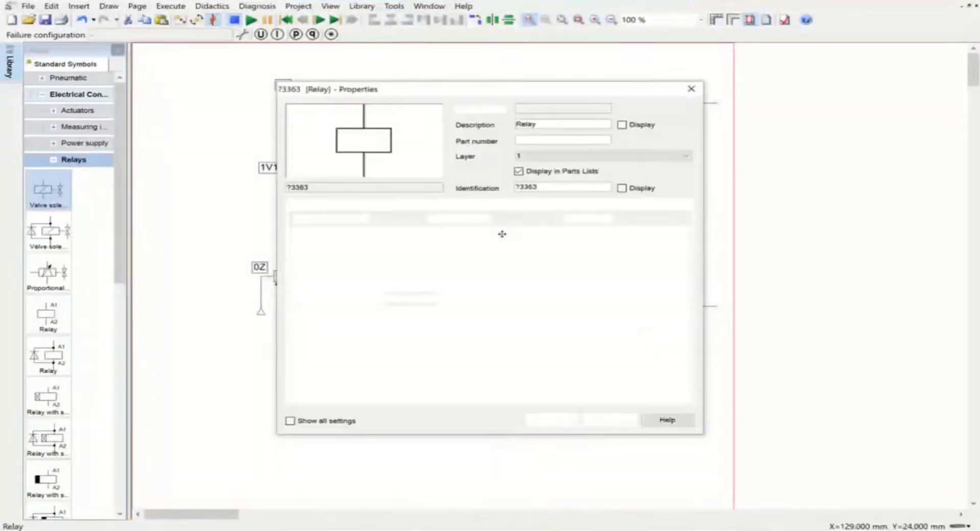
type("K1")
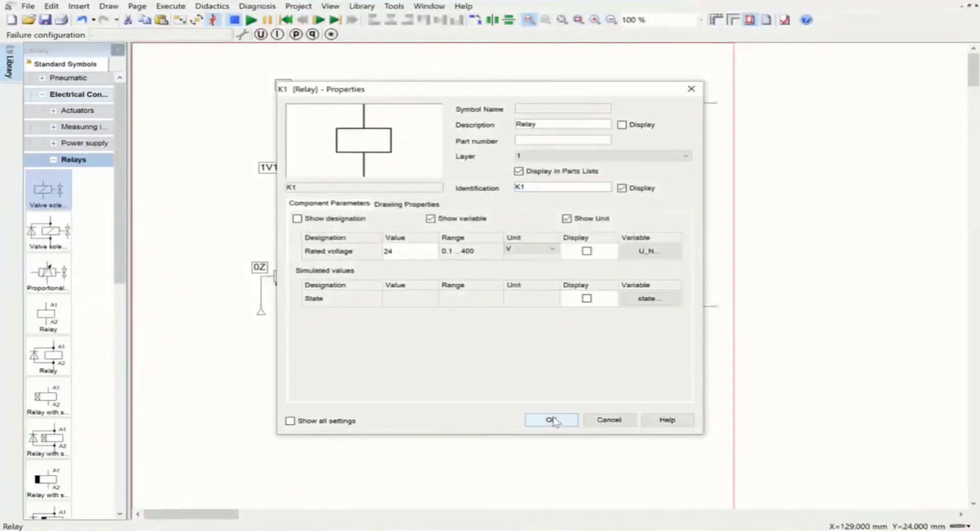
left_click(552, 419)
double_click(553, 234)
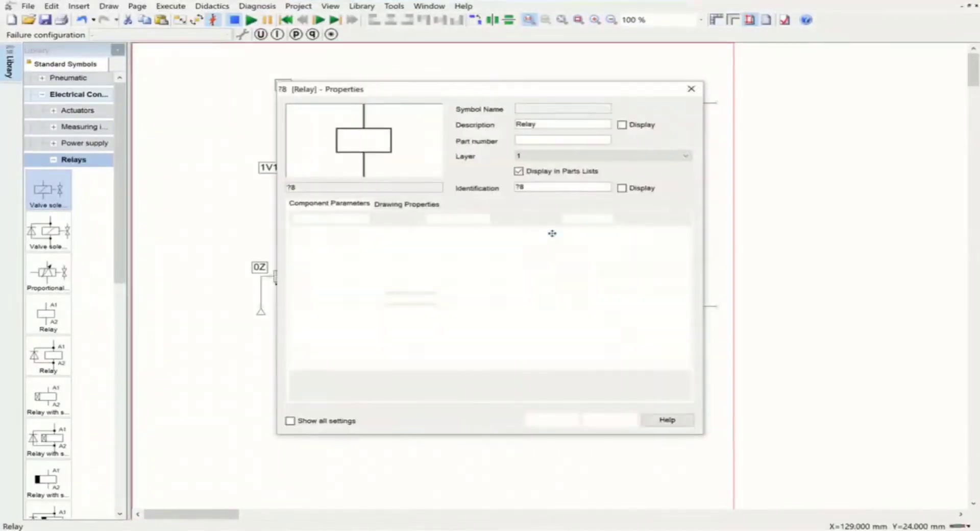
type("K2")
left_click(551, 420)
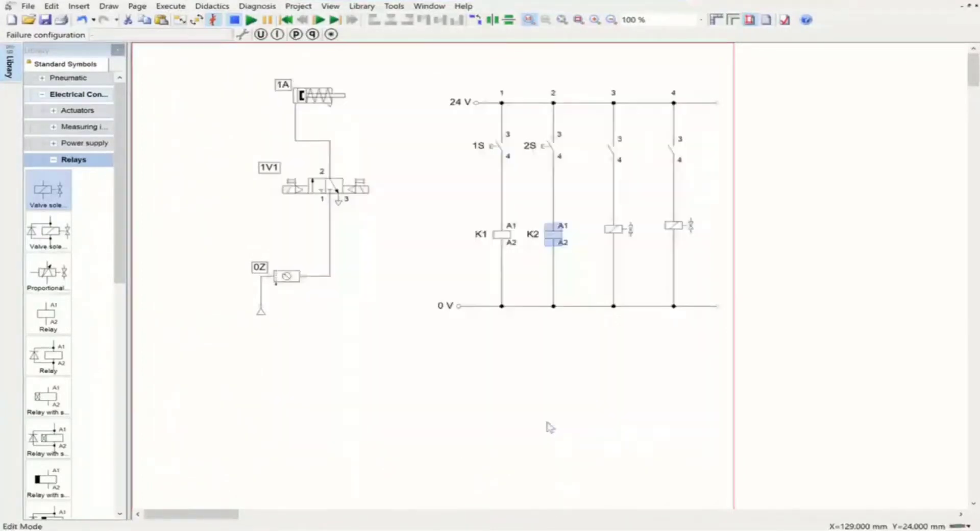
- Link the make switch in current path 3 to relay K1 as its main component
double_click(614, 149)
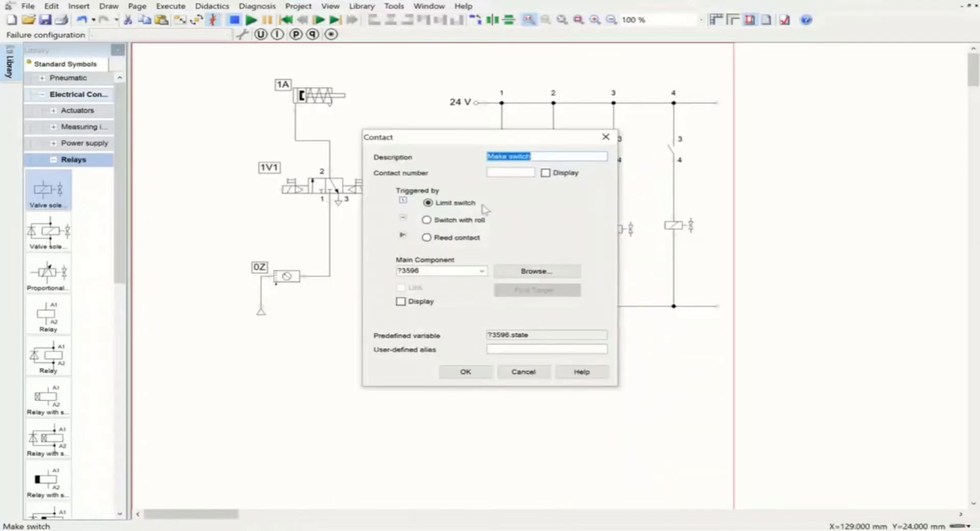
left_click(482, 271)
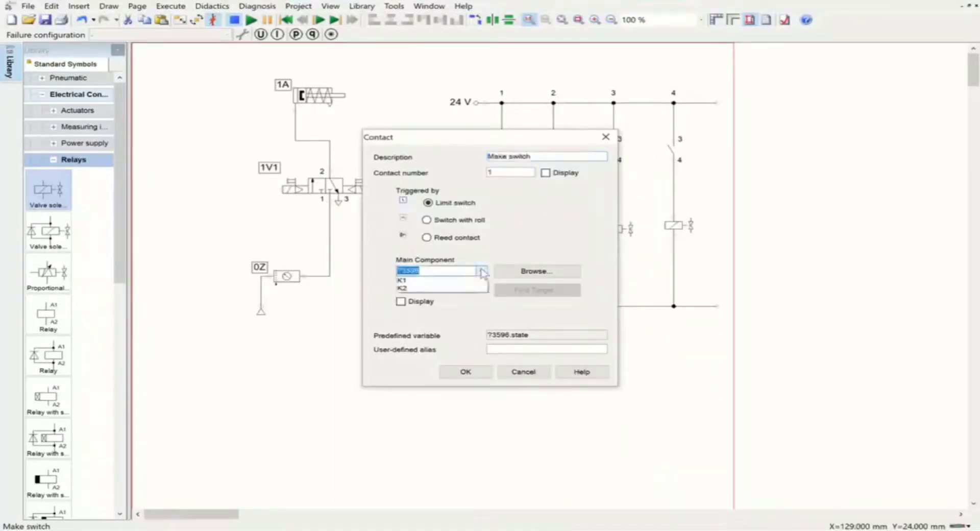
left_click(443, 279)
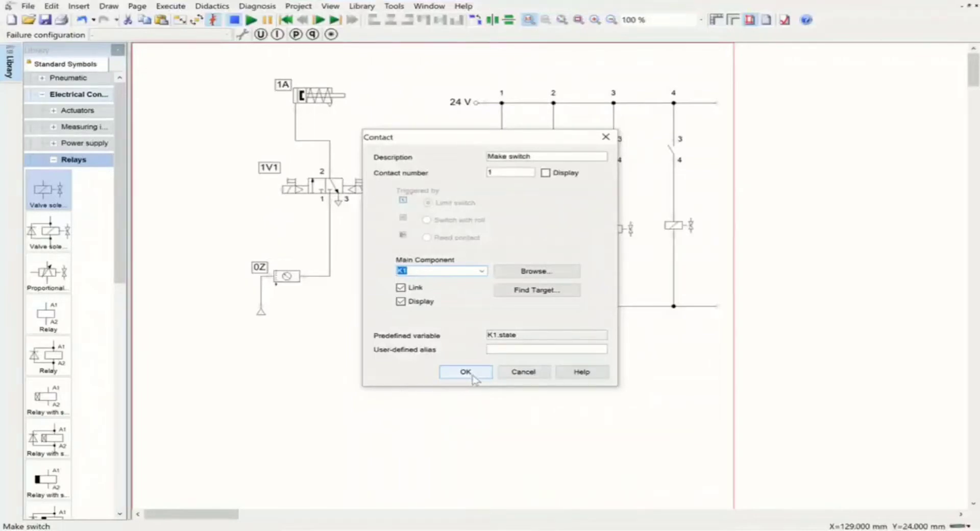
left_click(473, 377)
- Link the make switch in current path 4 to relay K2 as its main component
left_click(674, 150)
double_click(674, 149)
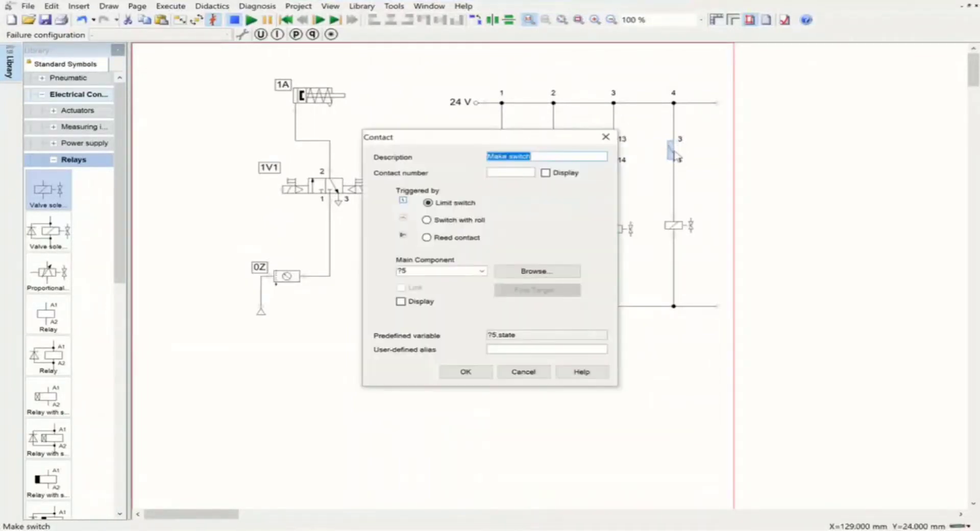
left_click(471, 270)
left_click(481, 270)
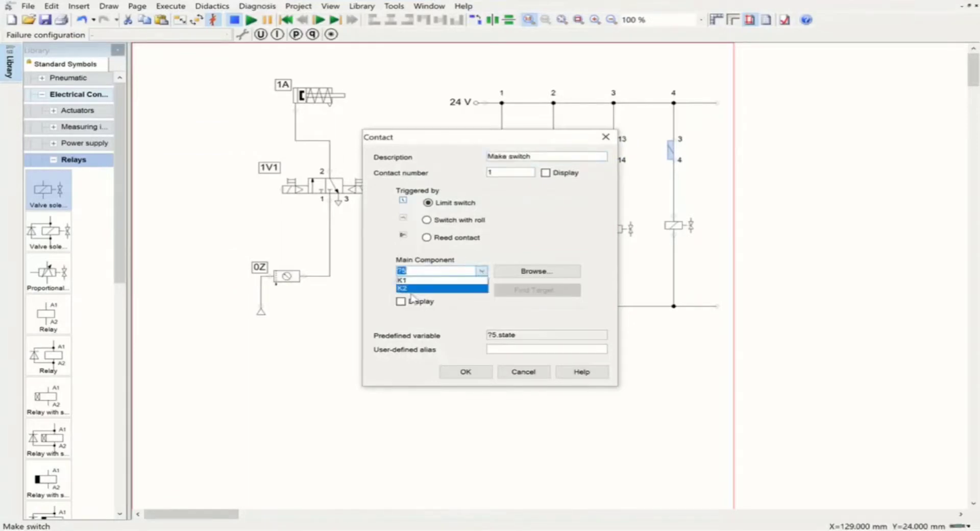
left_click(410, 288)
left_click(465, 372)
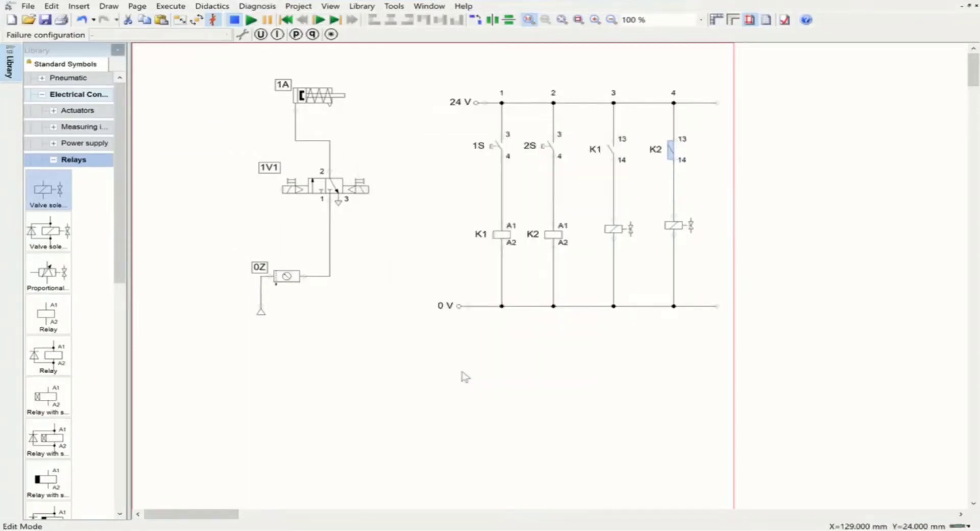
- Set the identification of the valve solenoid in current path 3 to 1Y1 and display it in the circuit
left_click(610, 227)
double_click(609, 227)
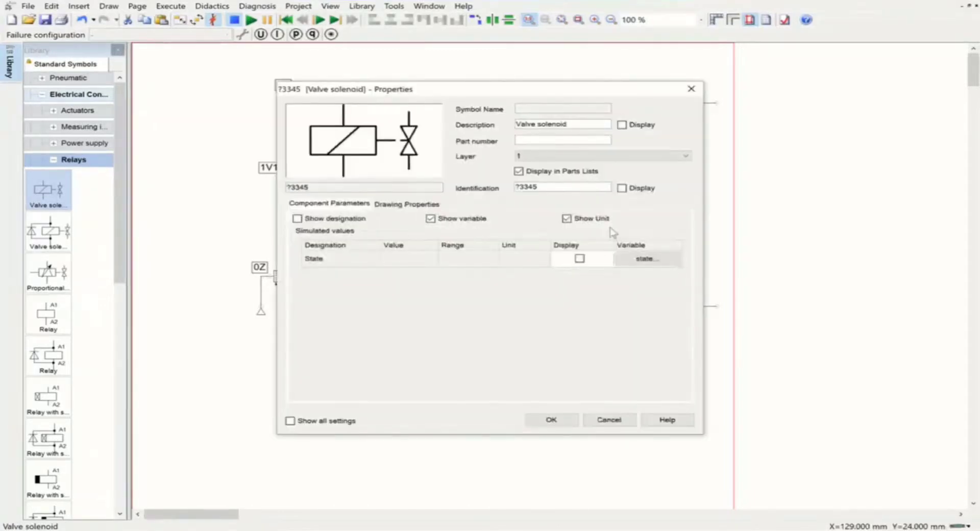
left_click_drag(549, 188, 460, 191)
type("1Y1")
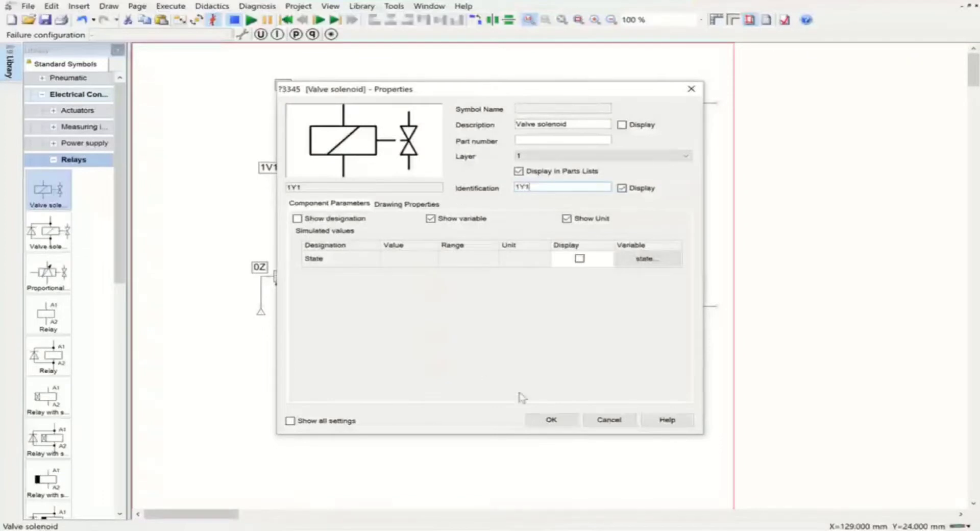
left_click(548, 419)
- Set the identification of the valve solenoid in current path 4 to 1Y2 and display it in the circuit
left_click_drag(677, 232, 675, 226)
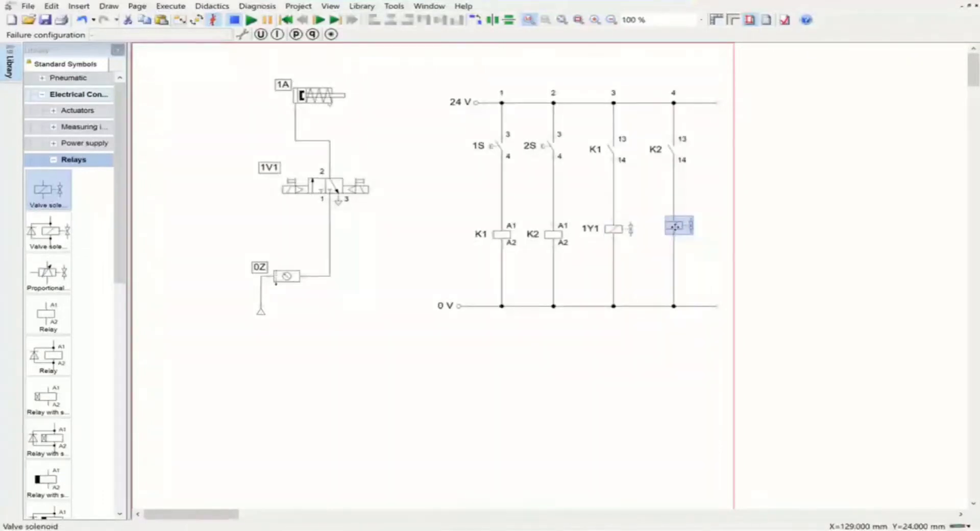
double_click(675, 226)
left_click_drag(547, 188, 460, 188)
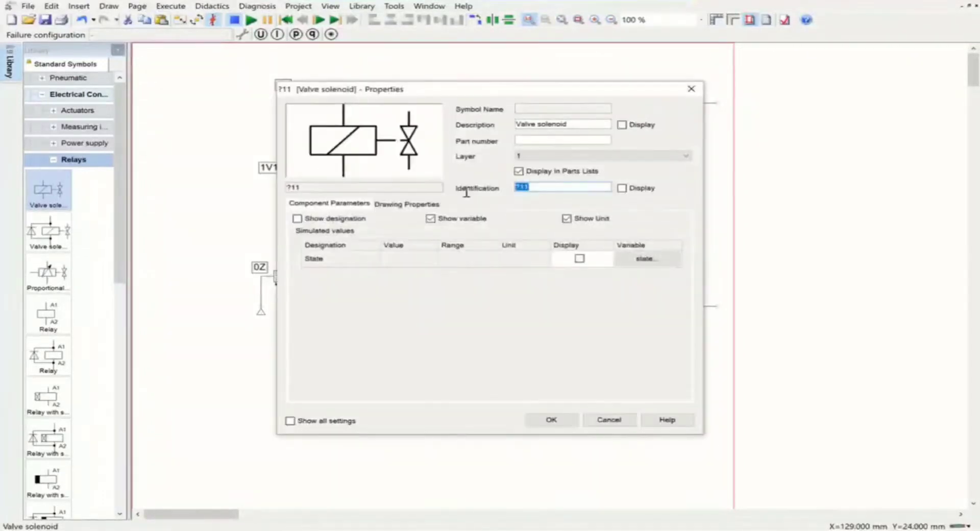
type("1Y2")
left_click(544, 420)
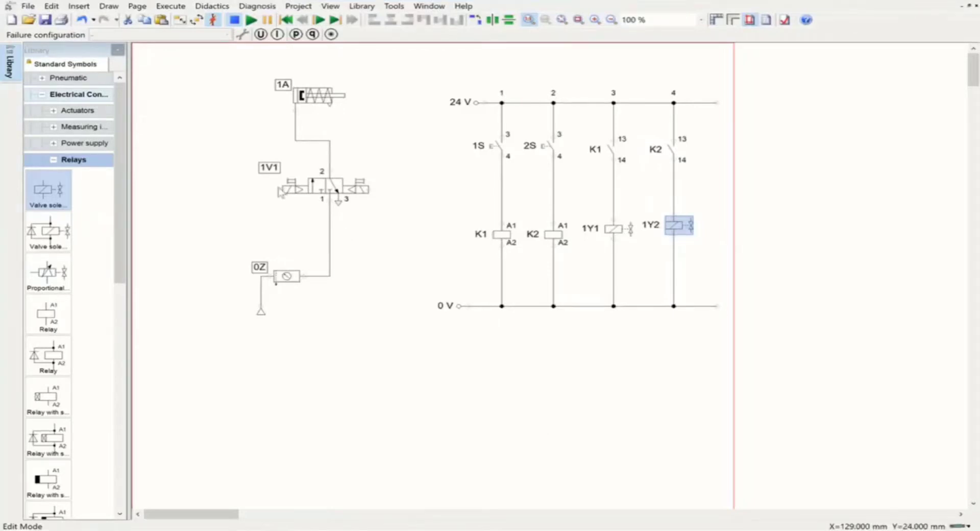
- Assign electric connector 1Y1 to the left solenoid of valve 1V1
double_click(280, 190)
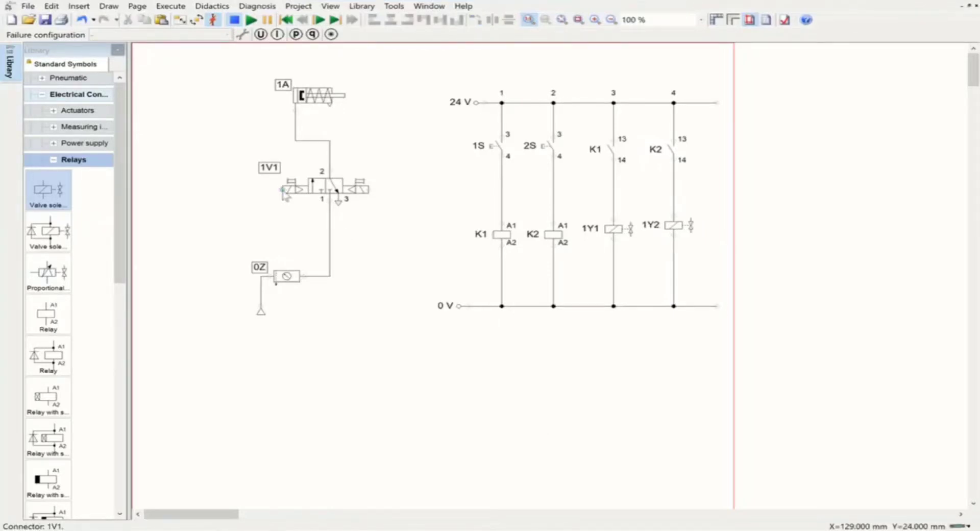
left_click(422, 216)
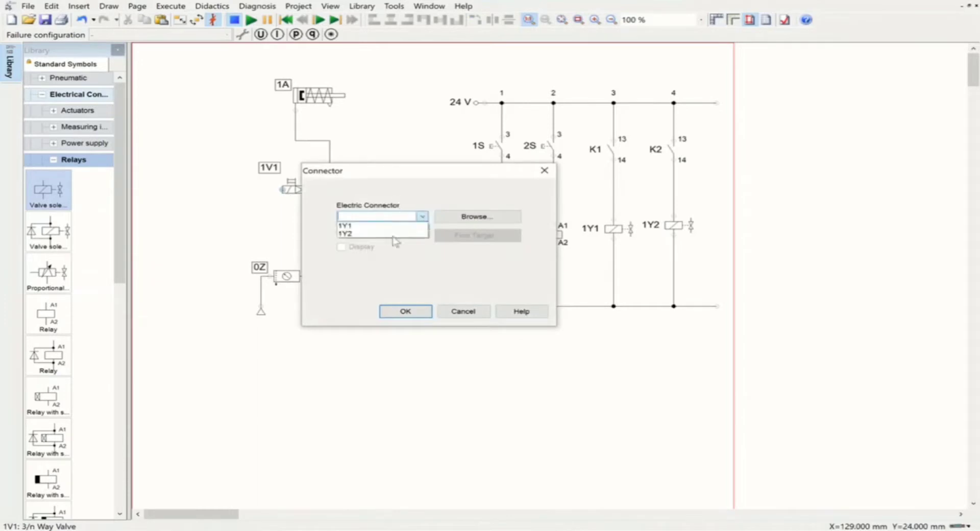
left_click(374, 233)
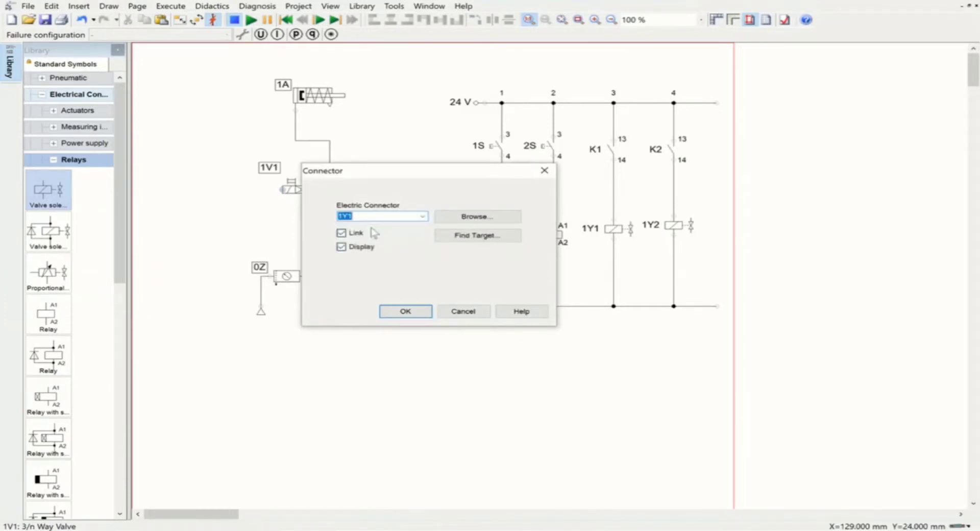
left_click(405, 310)
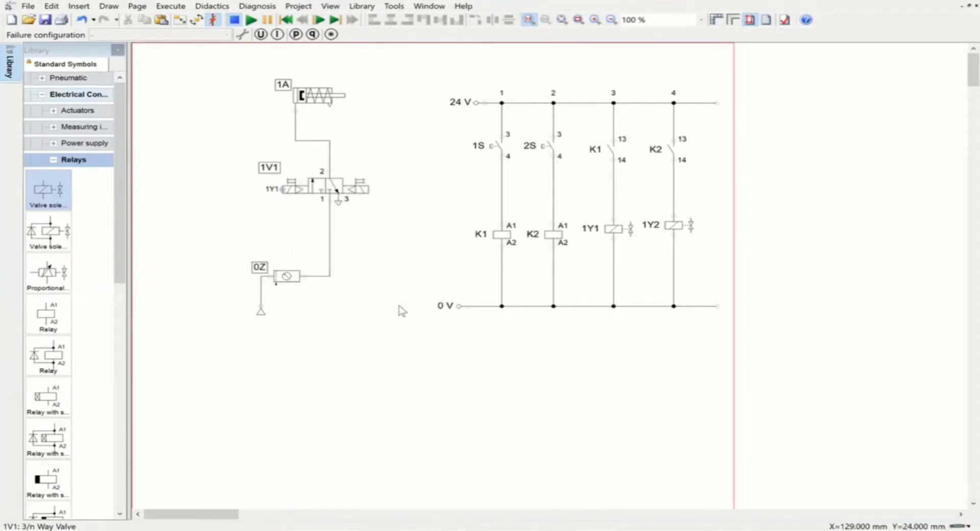
- Assign electric connector 1Y2 to the right solenoid of valve 1V1
double_click(369, 188)
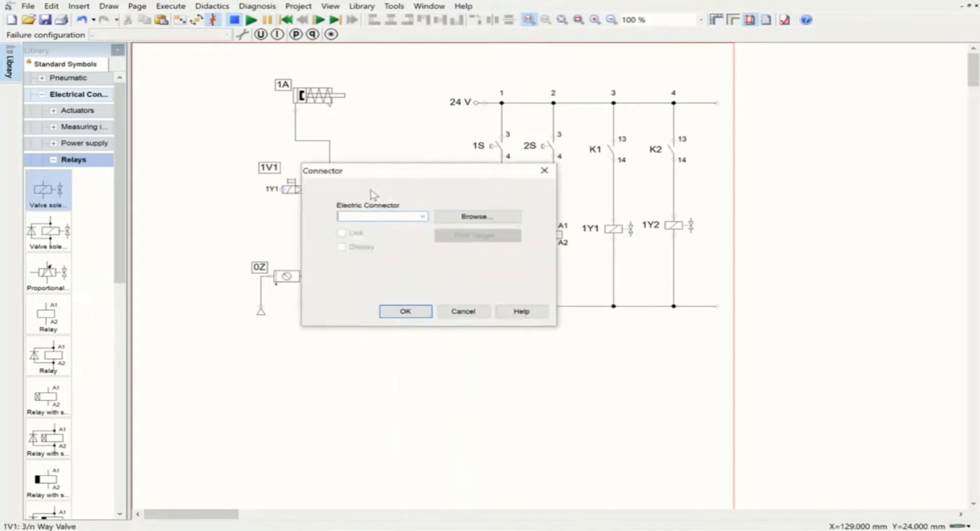
left_click(422, 217)
left_click(345, 233)
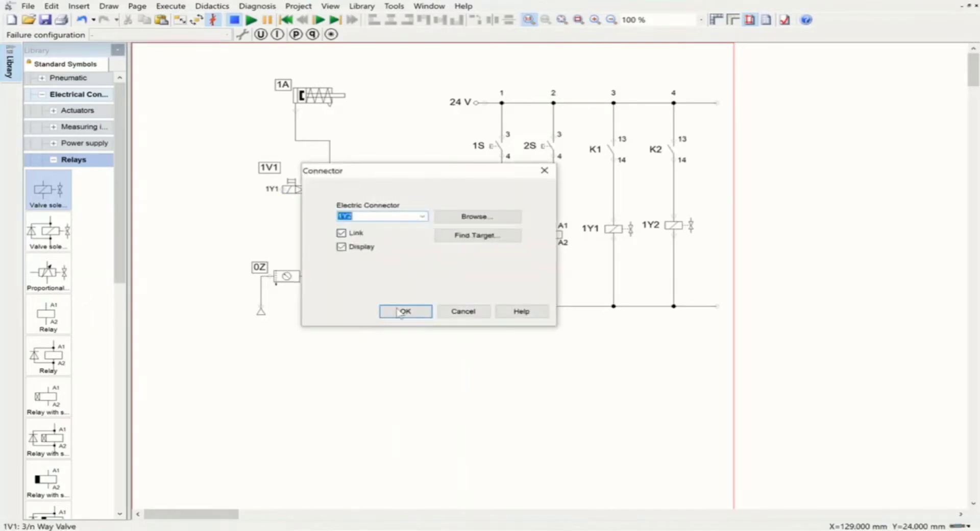
left_click(404, 311)
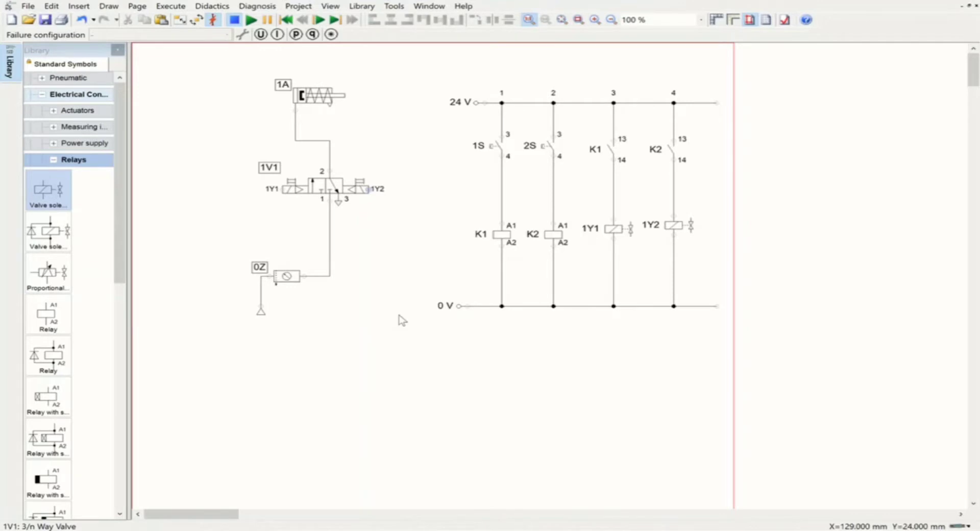
- Simulate the circuit, actuating pushbutton 1S and then 2S to test the cylinder's motion, and stop the simulation
left_click(251, 21)
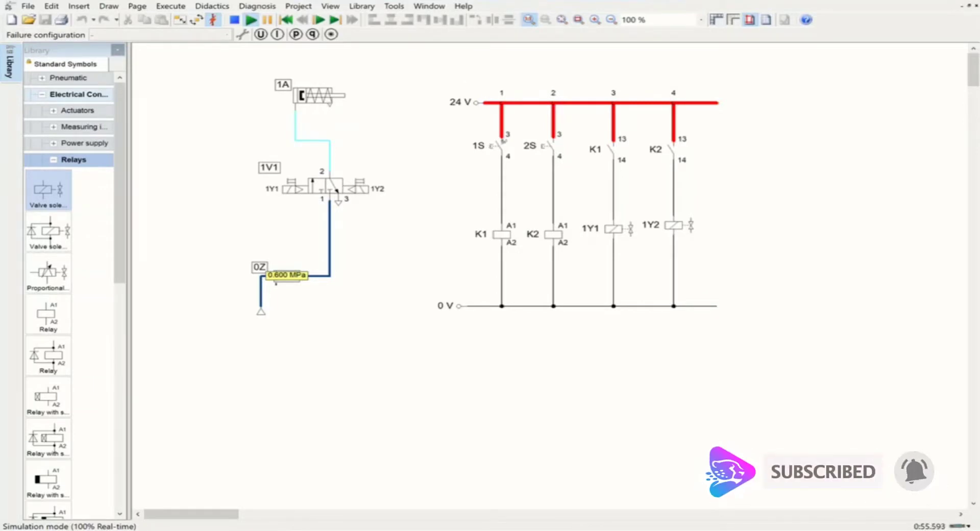
left_click(491, 144)
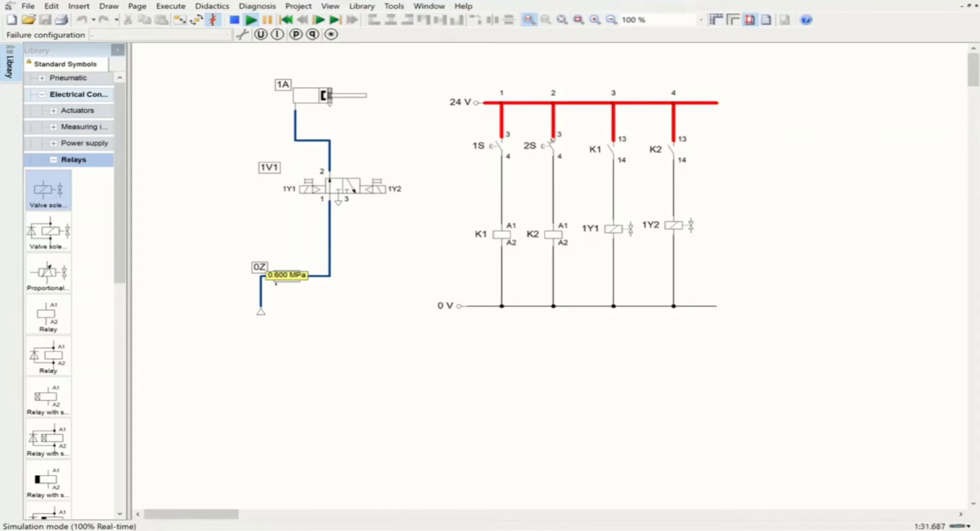
left_click(552, 140)
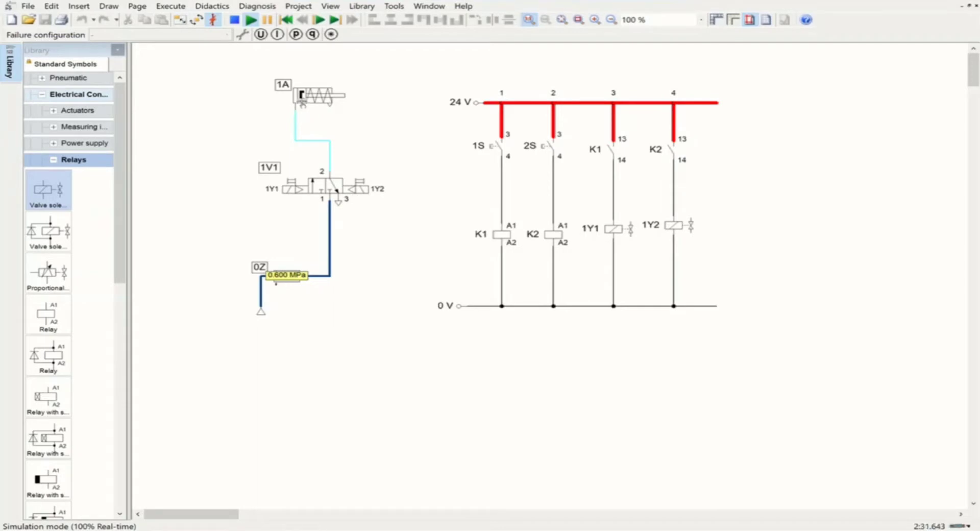
left_click(234, 19)
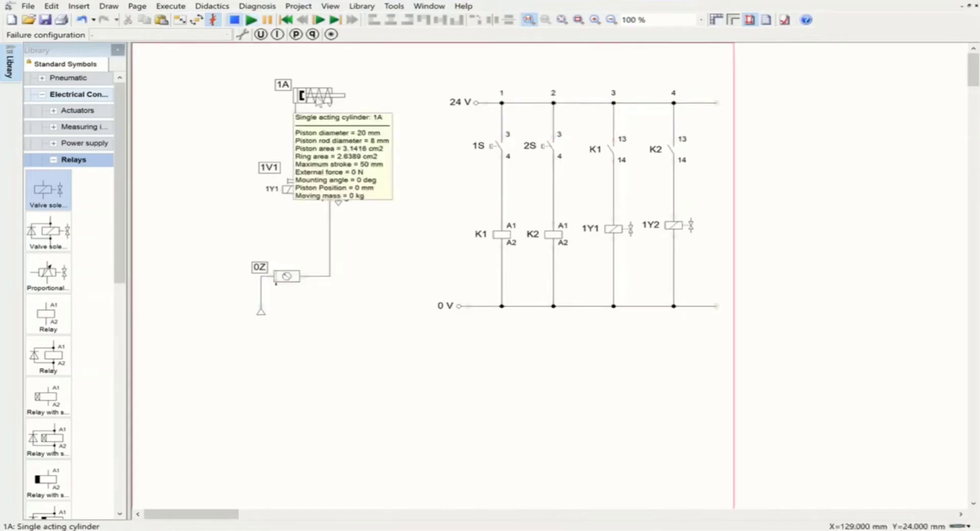
- Replace the single-acting cylinder 1A with a double-acting cylinder from the pneumatic actuators, placed at the top of the pneumatic circuit
left_click(318, 100)
key("Delete")
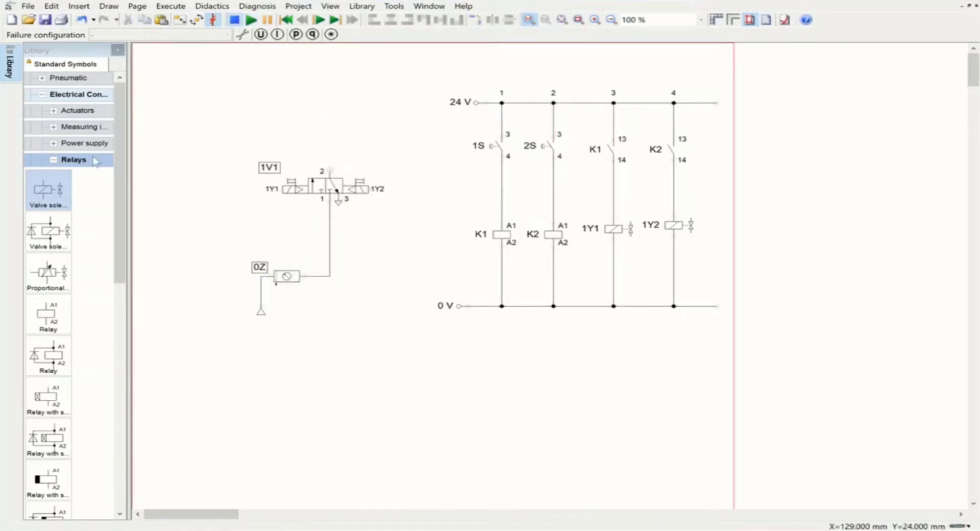
left_click(53, 160)
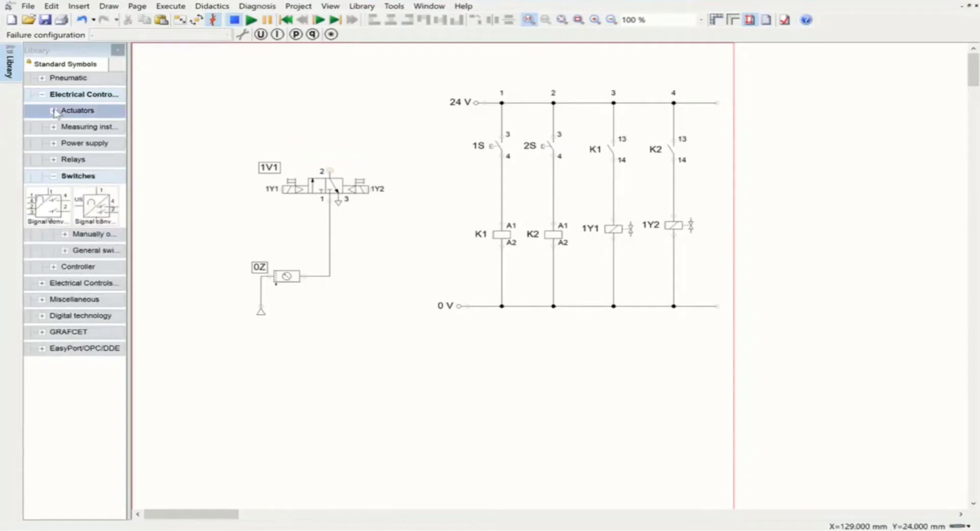
left_click(53, 111)
left_click(53, 111)
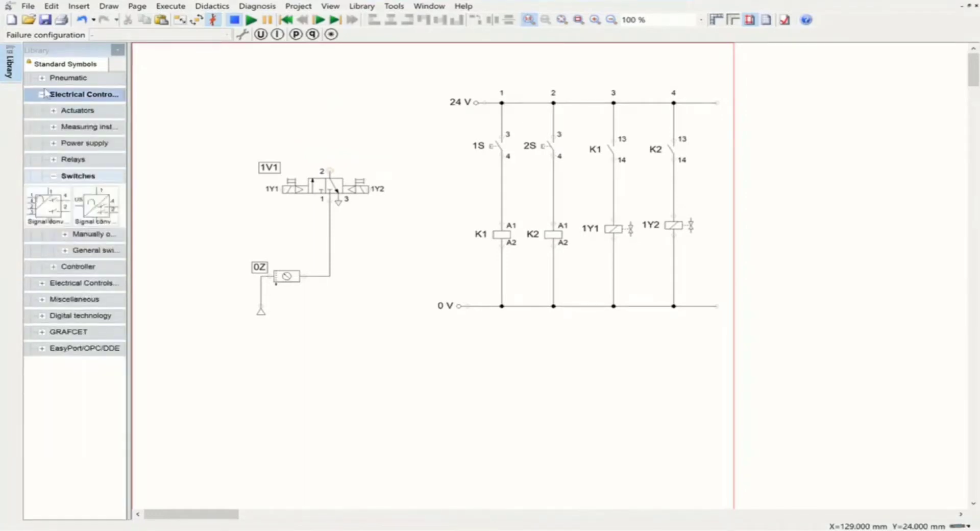
left_click(43, 78)
left_click(53, 94)
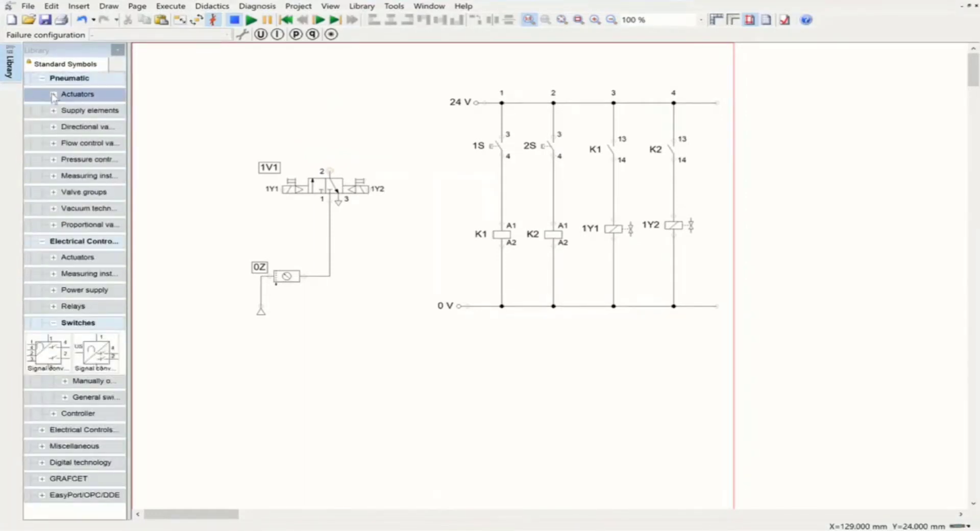
left_click_drag(47, 168, 331, 89)
- Replace valve 1V1 with a configurable 5/n way valve below the cylinder and connect the air service unit to its port 1
left_click(330, 193)
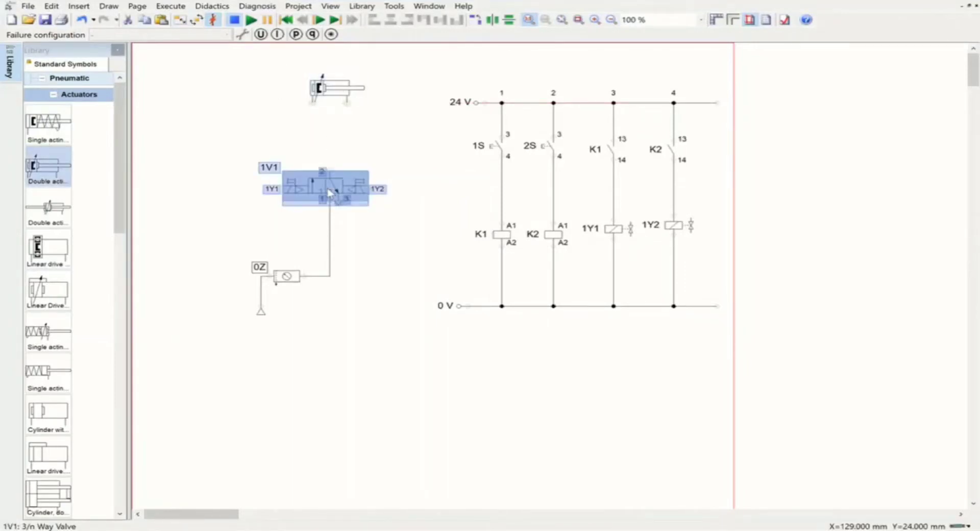
key("Delete")
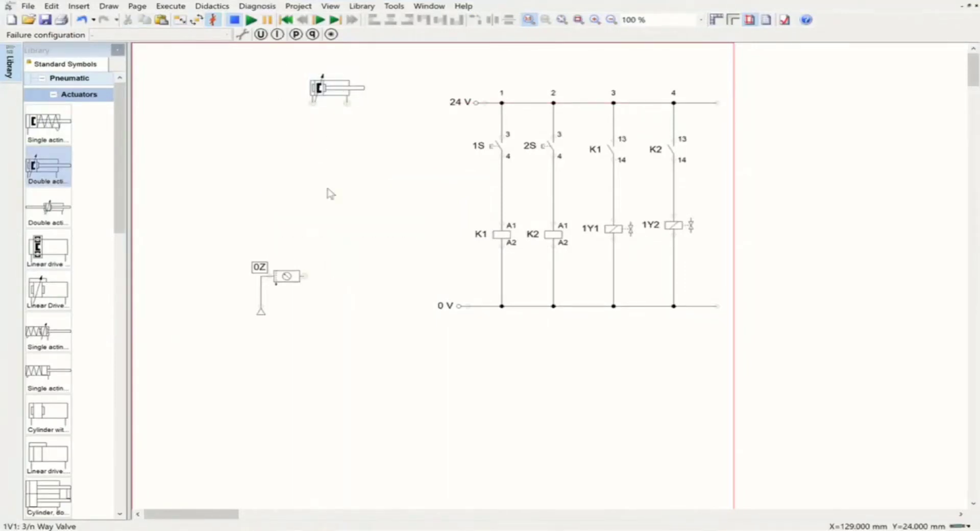
left_click(54, 94)
left_click(54, 127)
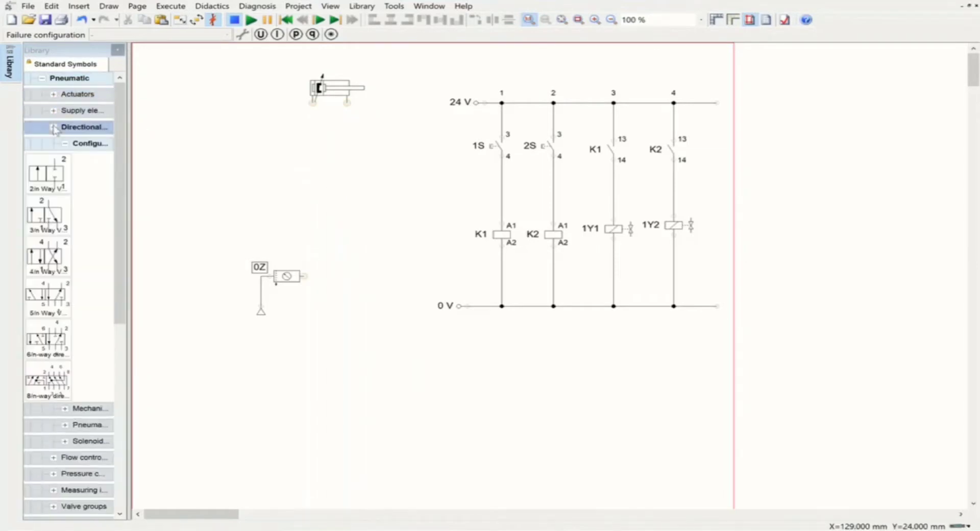
left_click_drag(51, 295, 324, 176)
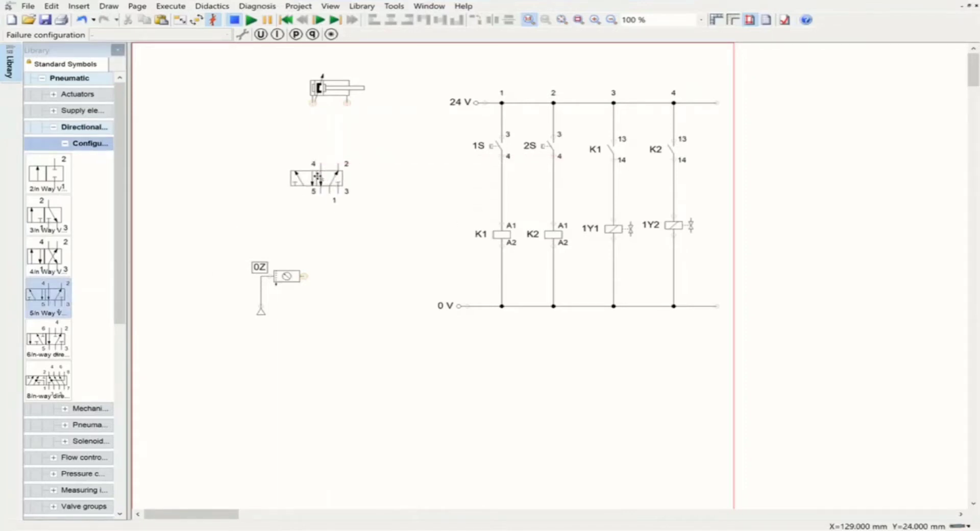
left_click(394, 170)
left_click_drag(303, 275, 333, 200)
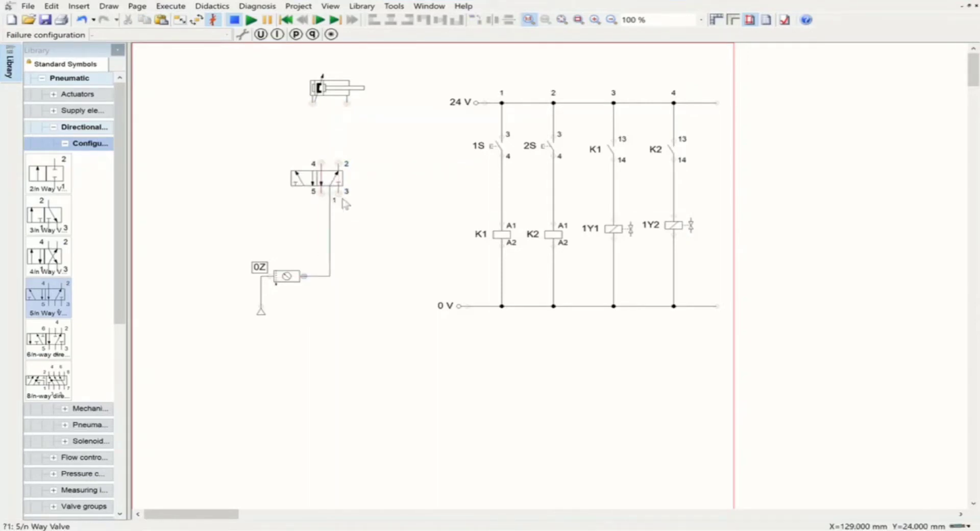
- Set exhaust terminators on valve ports 5 and 3, and connect ports 4 and 2 to the double-acting cylinder's two ports
double_click(342, 196)
left_click(448, 317)
left_click(432, 402)
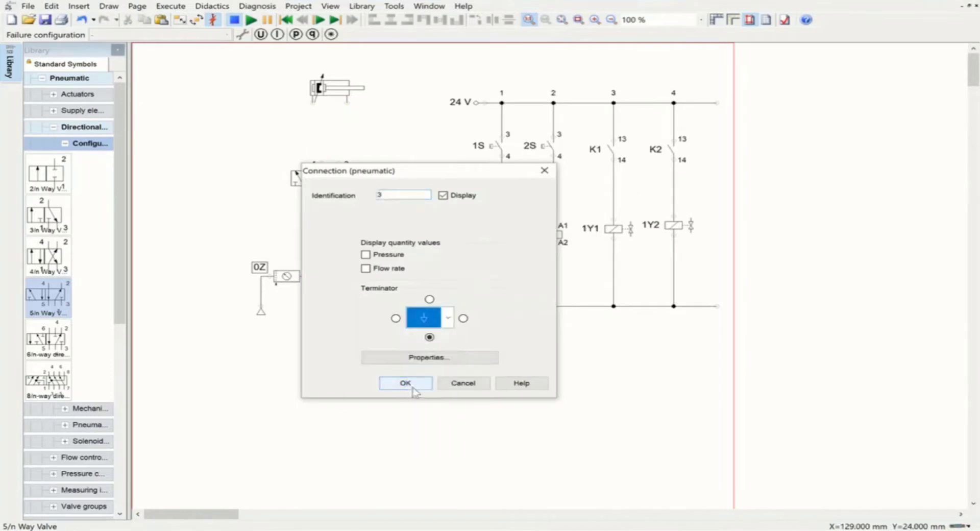
left_click(400, 383)
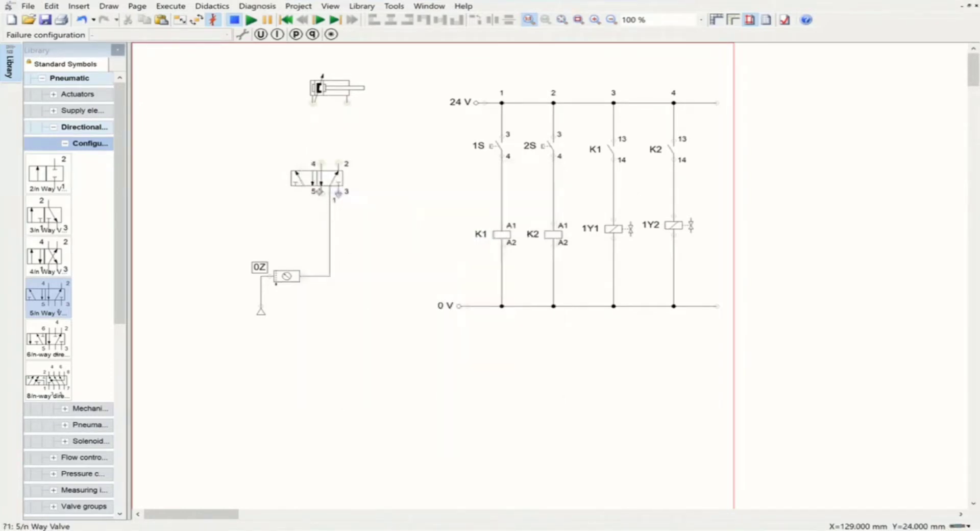
double_click(314, 193)
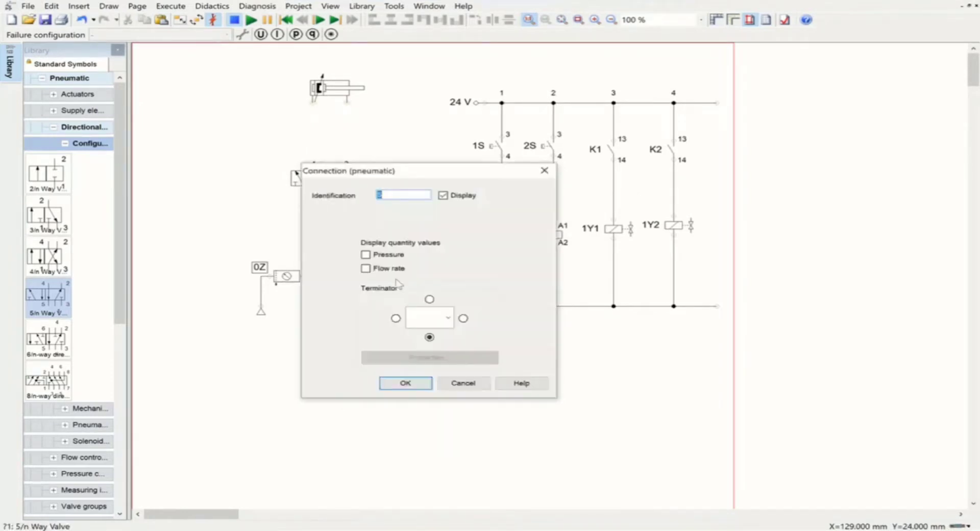
left_click(447, 319)
left_click(428, 404)
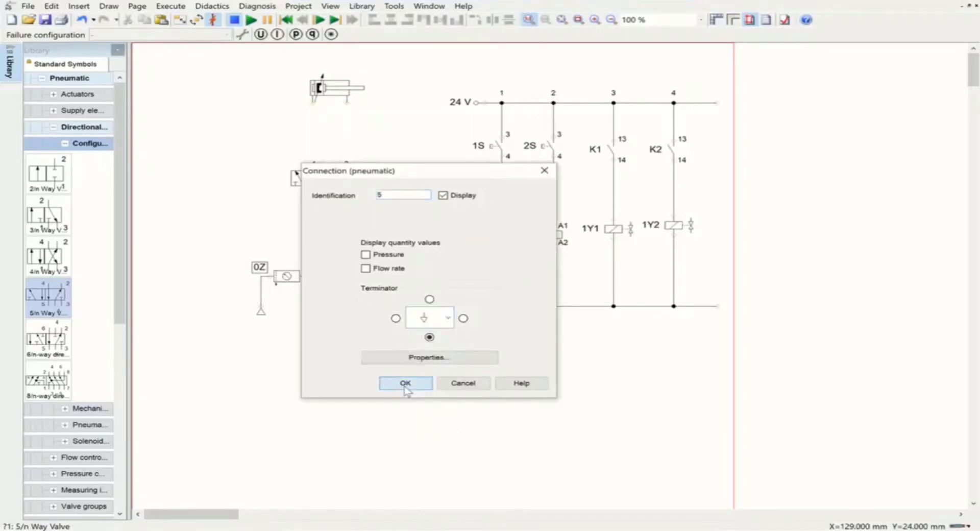
left_click(406, 387)
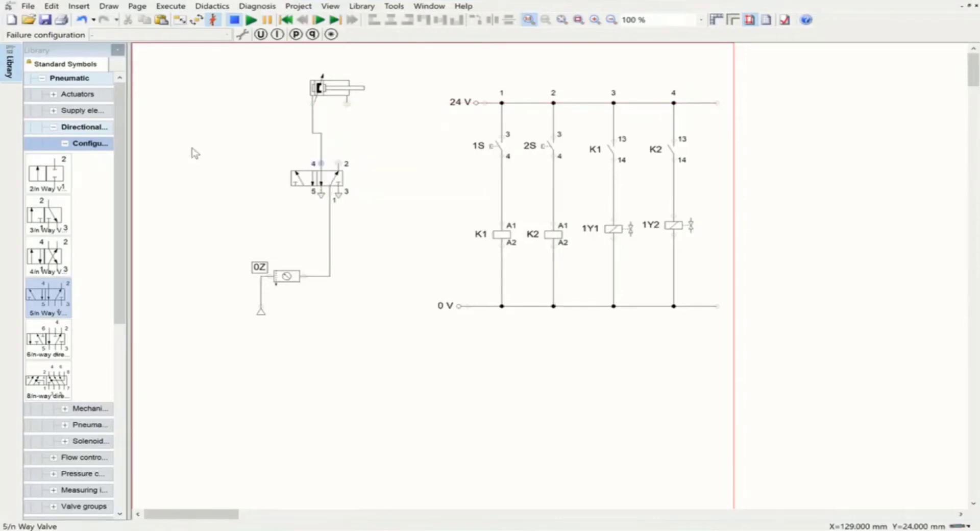
left_click_drag(338, 163, 347, 102)
mouse_move(340, 88)
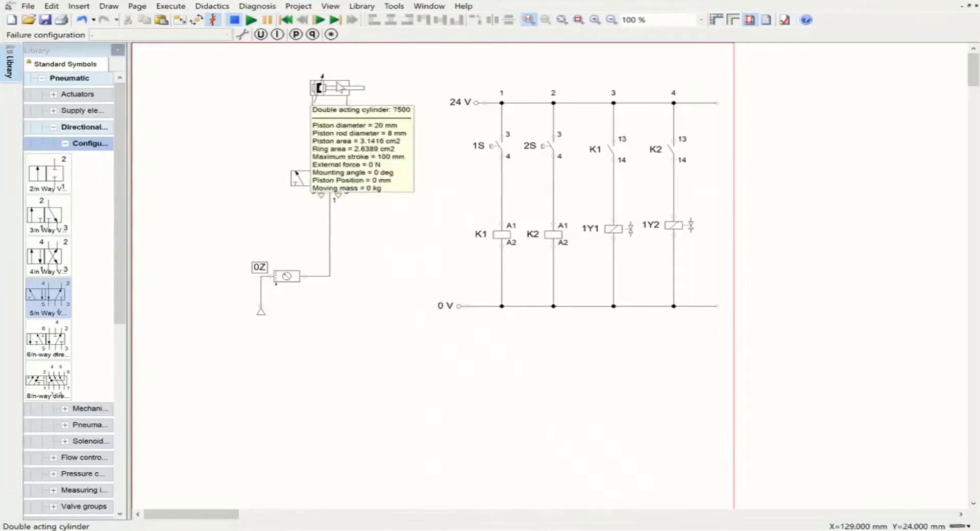
- Configure the 5/n way valve's left actuation as piloted and electrical (solenoid), with a general manual override
left_click(300, 177)
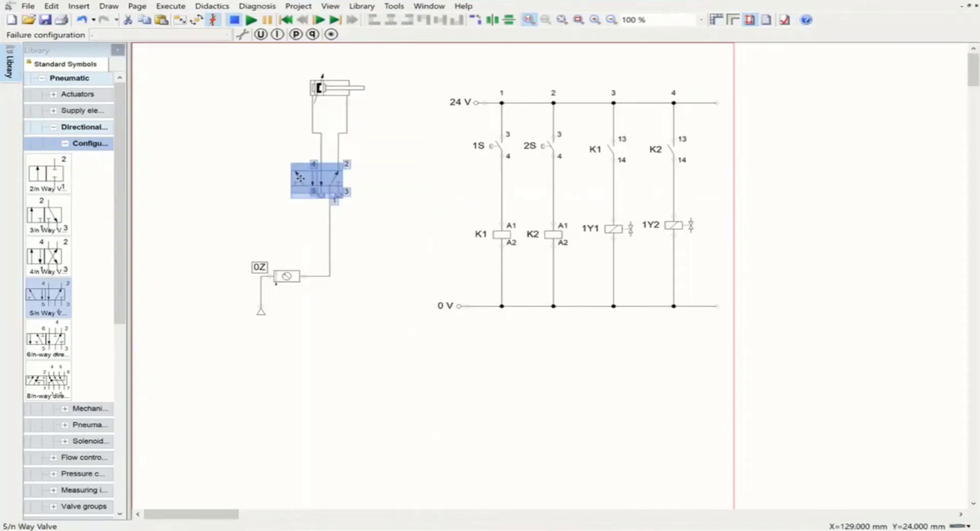
double_click(300, 176)
left_click(537, 207)
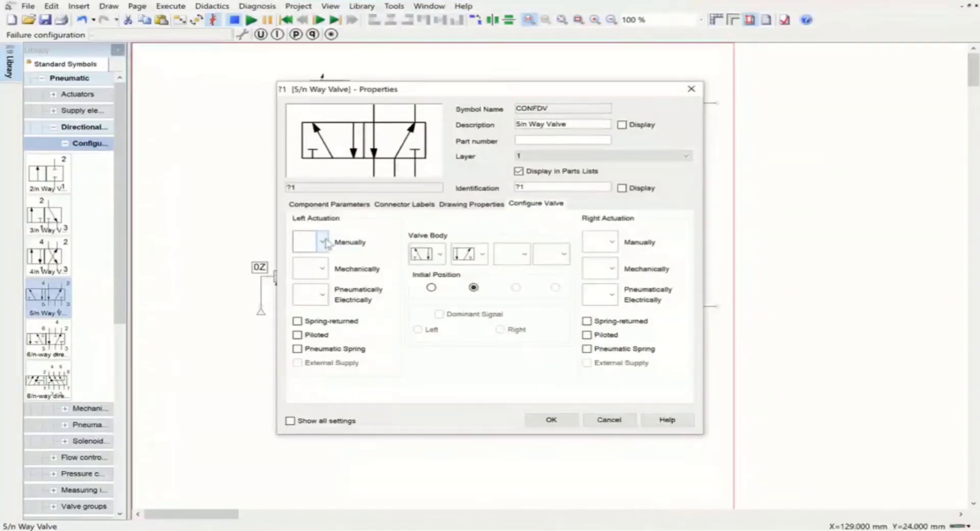
left_click(297, 335)
left_click(323, 295)
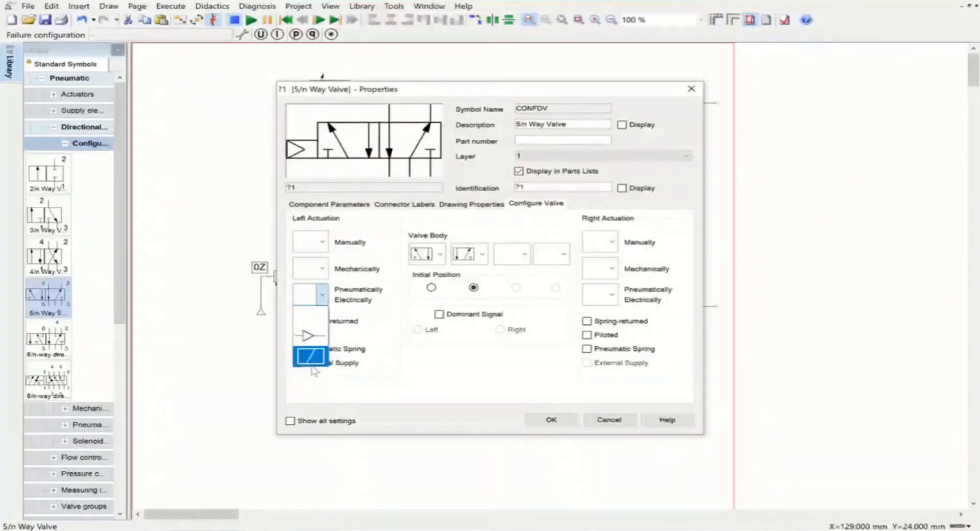
left_click(312, 358)
left_click(323, 245)
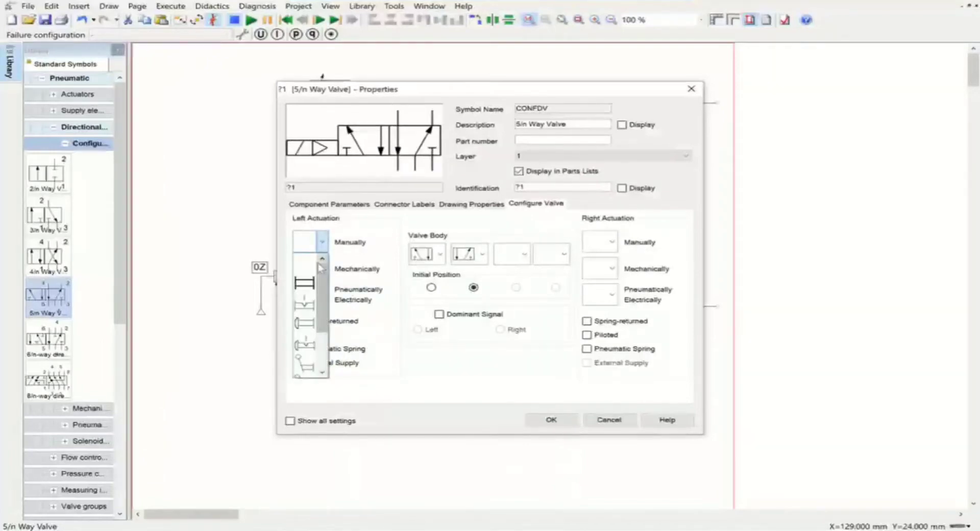
left_click(306, 281)
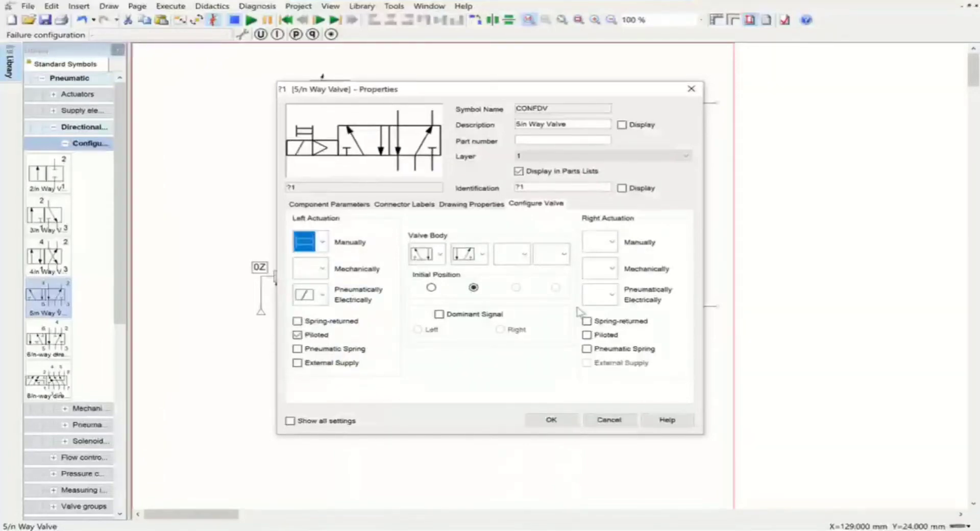
- Configure the valve's right actuation with the same manual override and piloted electrical (solenoid) actuation, and apply the valve configuration
left_click(611, 242)
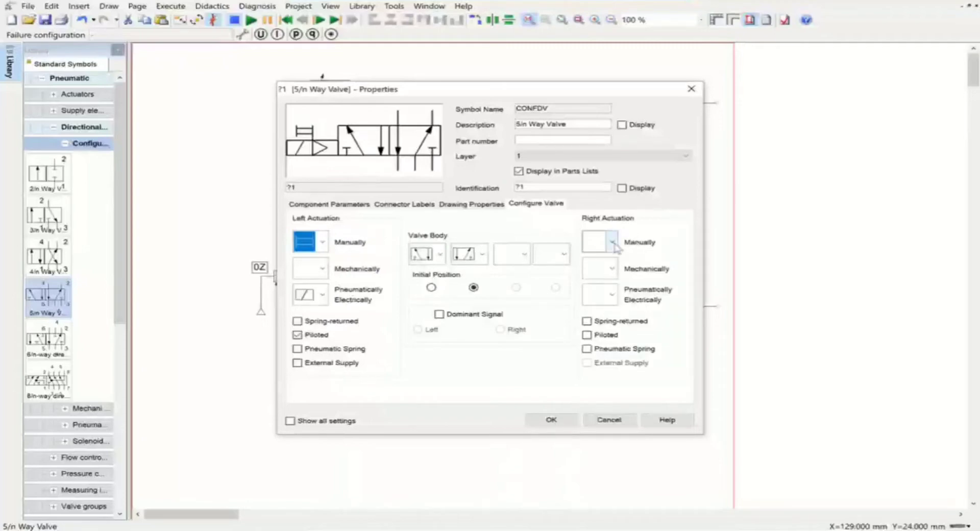
left_click(594, 282)
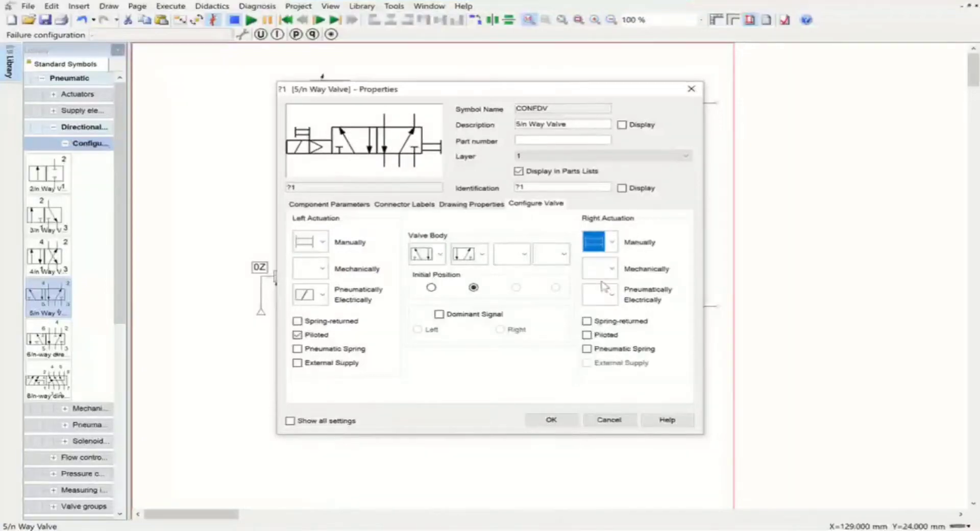
left_click(587, 335)
left_click(610, 294)
left_click(600, 356)
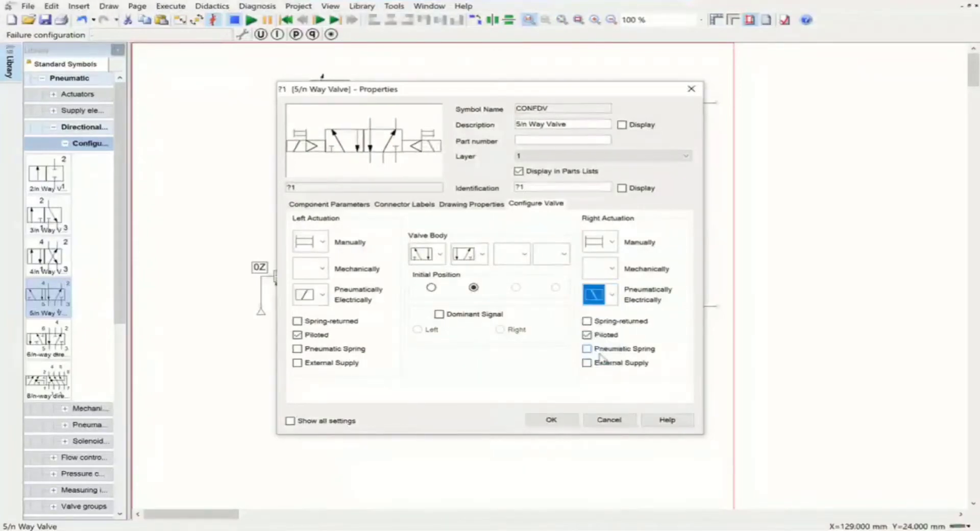
left_click(560, 418)
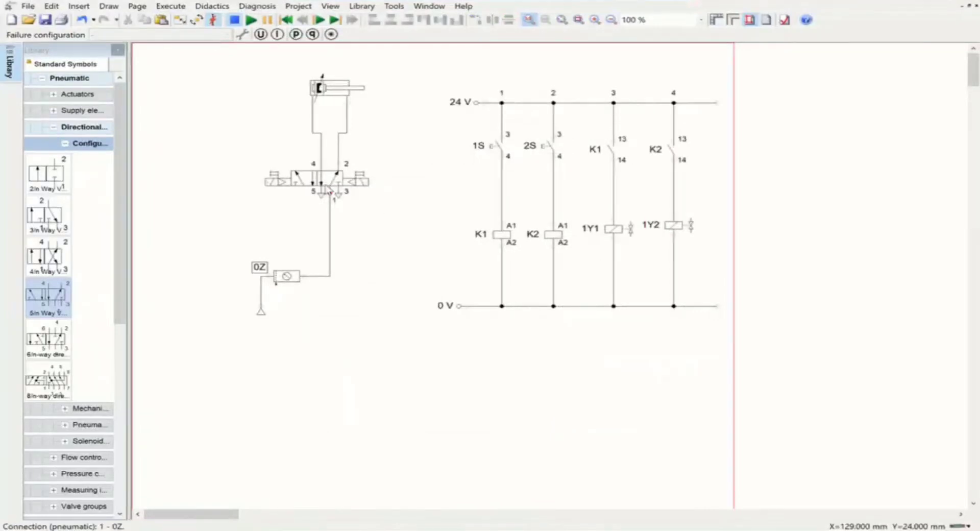
- Identify the 5/n way valve as 1V1 and display its label
left_click(320, 181)
double_click(320, 181)
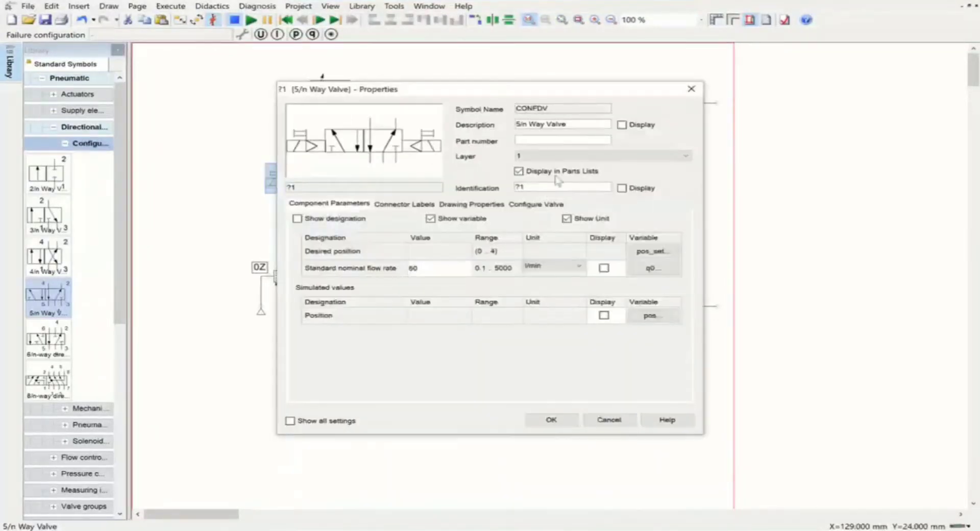
type("1V1")
left_click(554, 421)
- Identify the double-acting cylinder as 1A and display its label
double_click(321, 87)
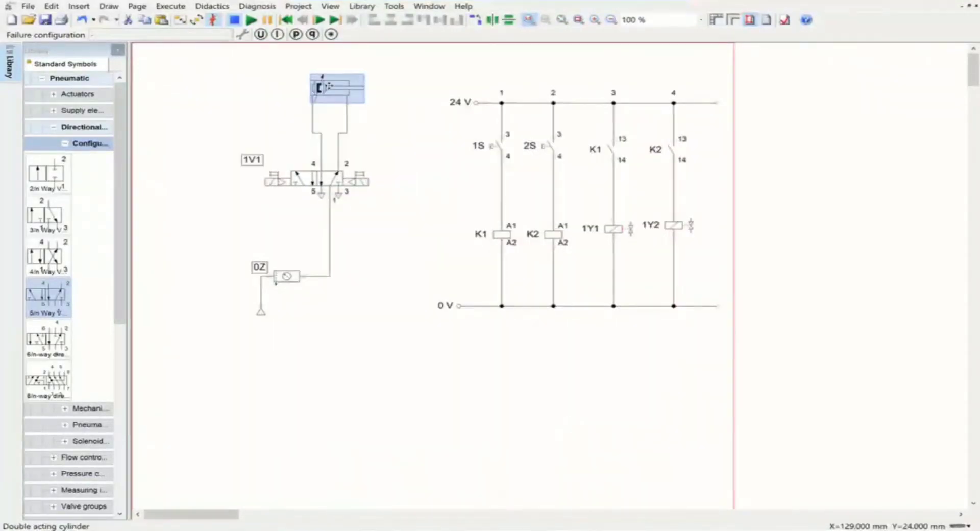
double_click(525, 187)
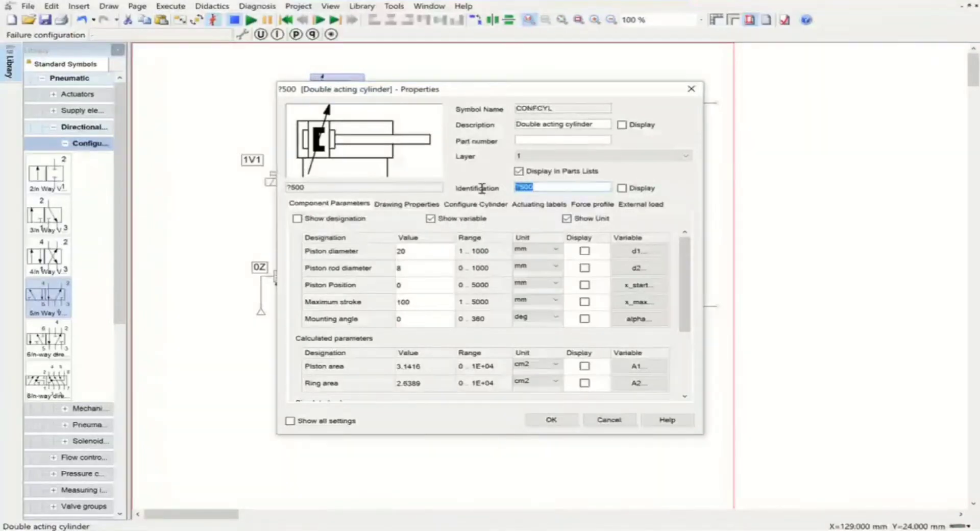
type("1A")
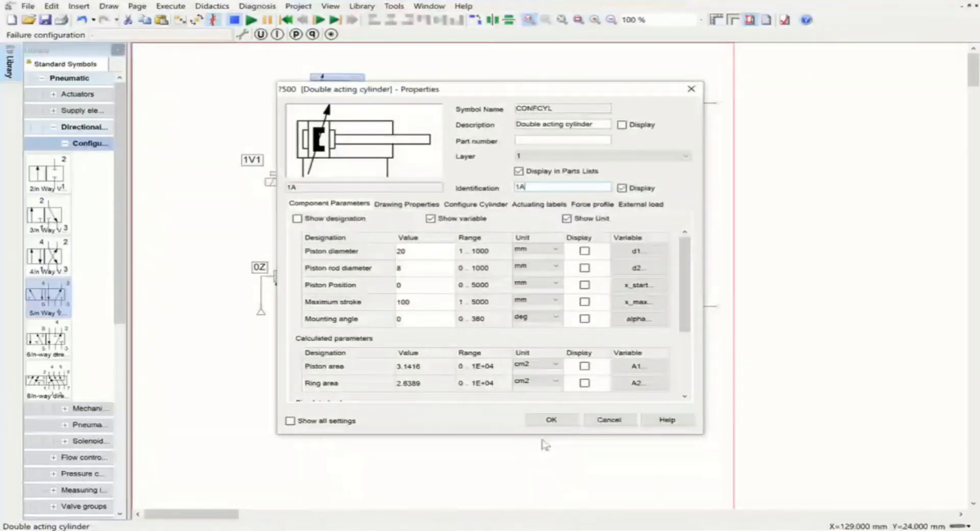
left_click(549, 420)
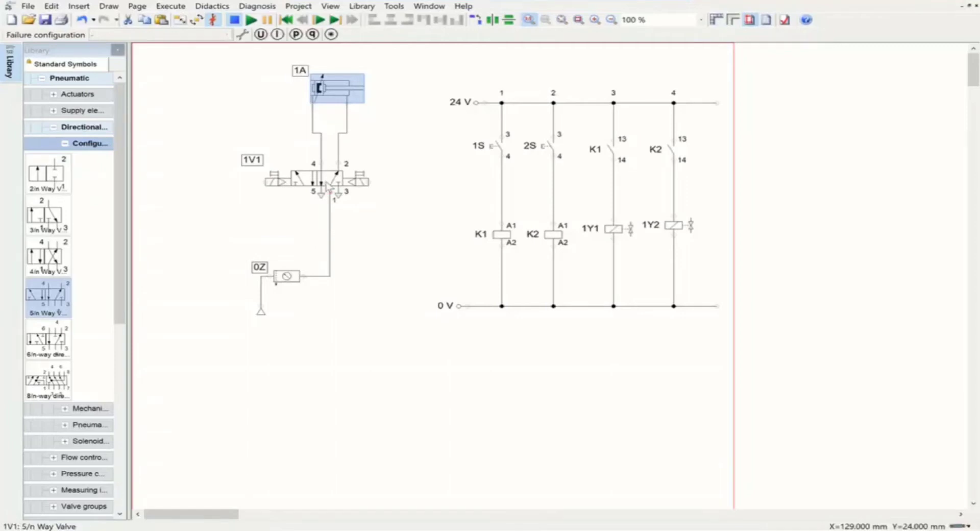
- Assign electric connector 1Y1 to the left solenoid of valve 1V1
mouse_move(325, 182)
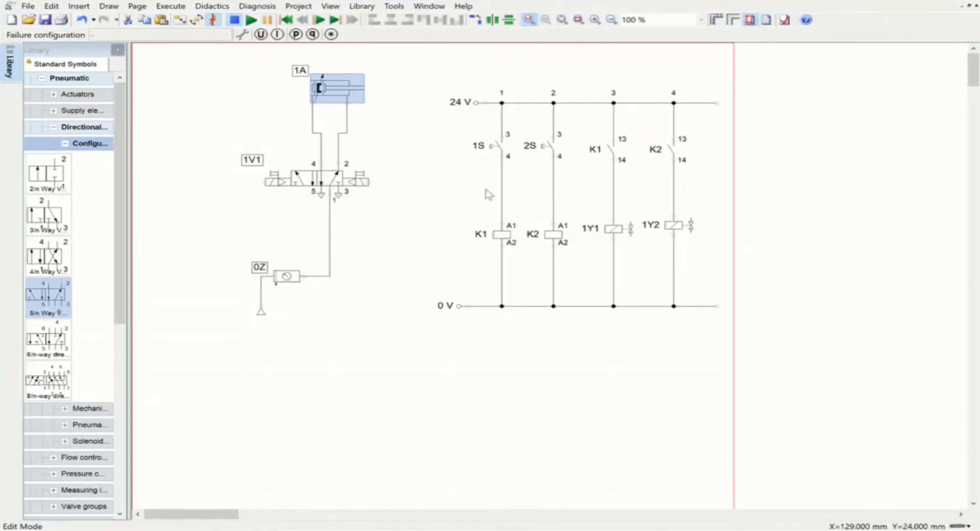
left_click(265, 182)
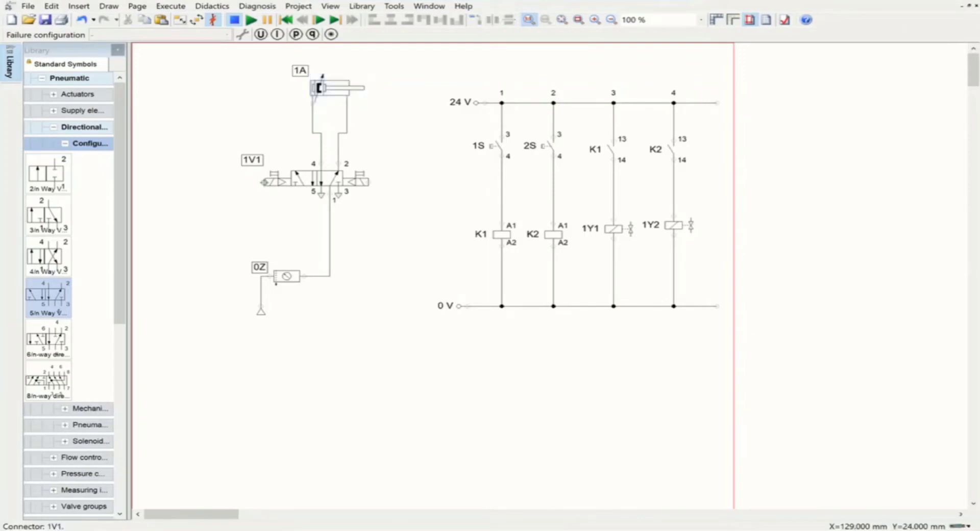
double_click(264, 182)
left_click(420, 217)
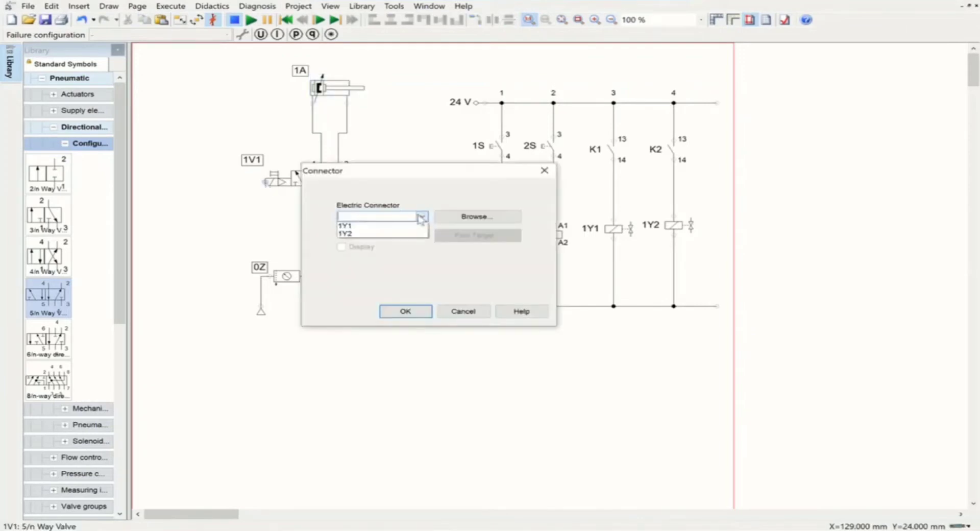
left_click(372, 227)
left_click(406, 311)
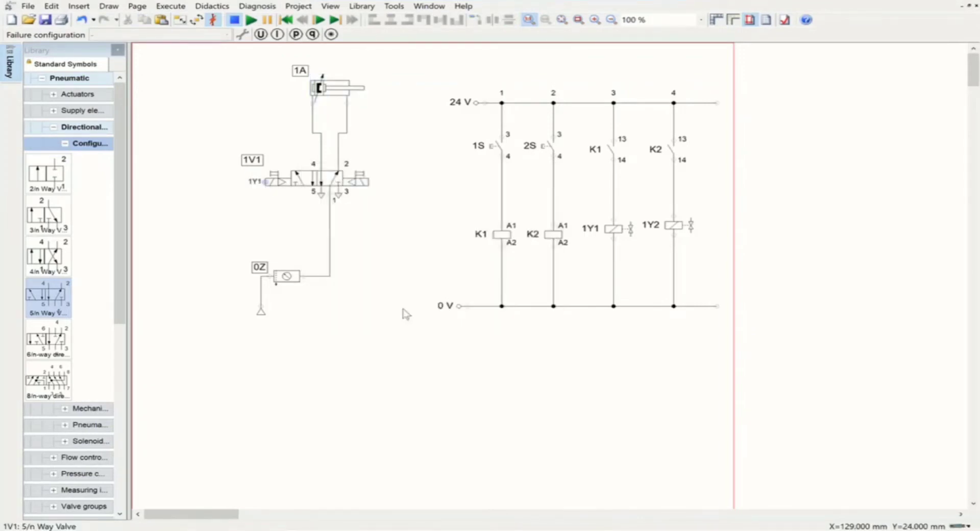
- Assign electric connector 1Y2 to the right solenoid of the new 5/n way valve 1V1
double_click(368, 182)
left_click(421, 217)
left_click(383, 232)
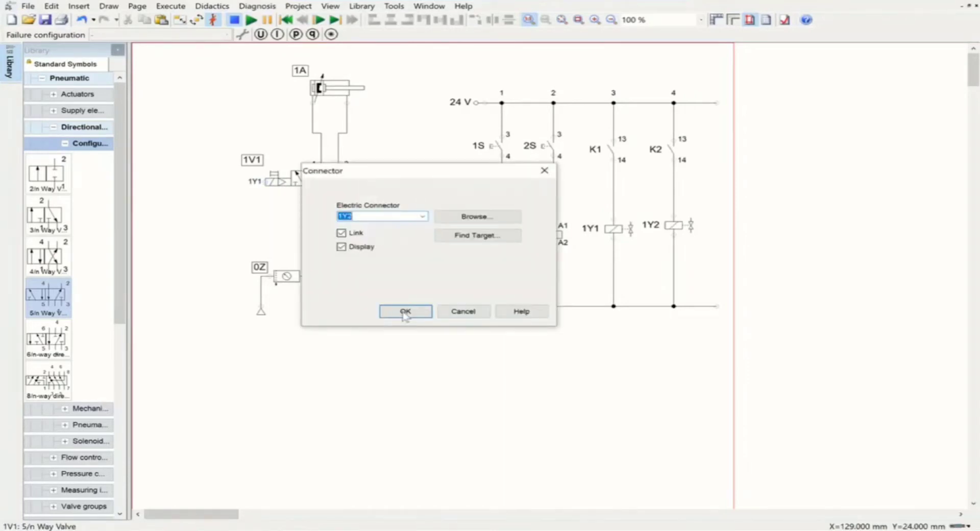
left_click(405, 312)
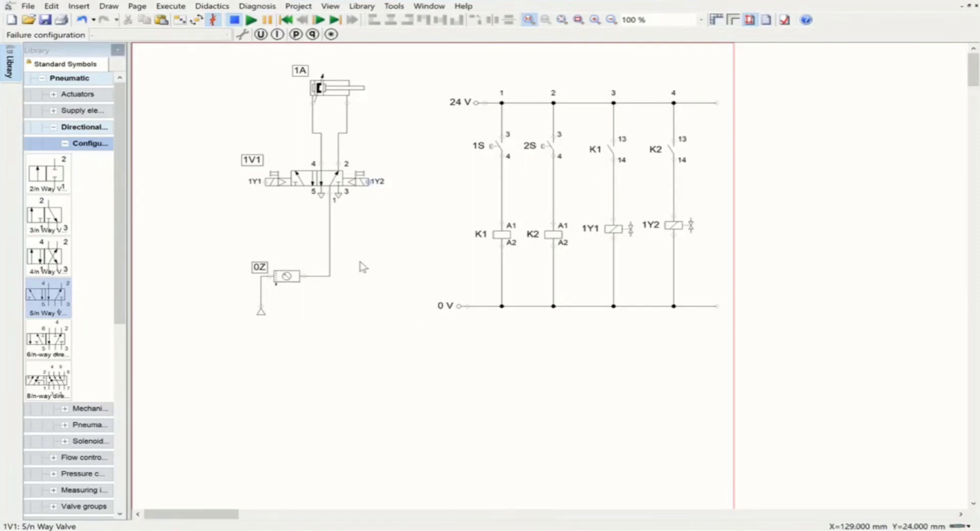
- Simulate the double-acting circuit, actuating pushbutton 1S to extend cylinder 1A and then 2S to retract it
left_click(250, 21)
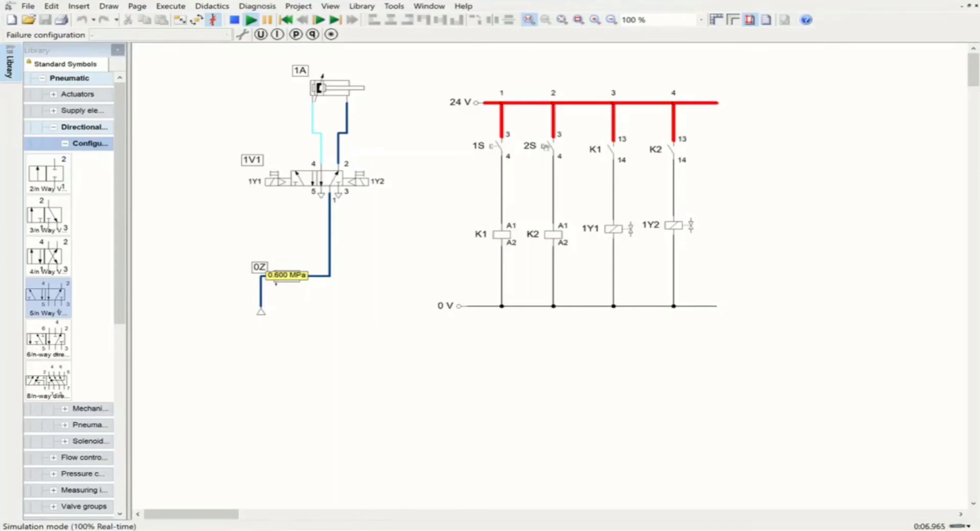
left_click(499, 142)
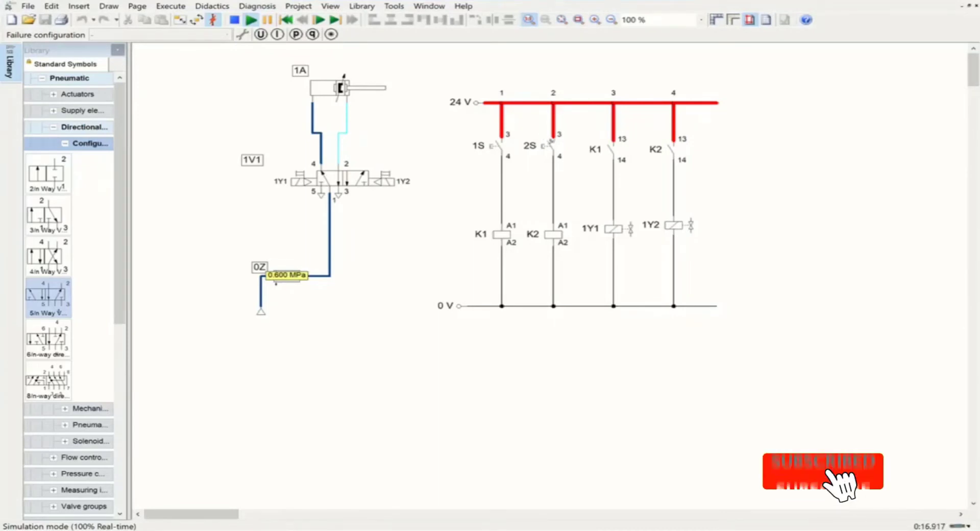
left_click(544, 143)
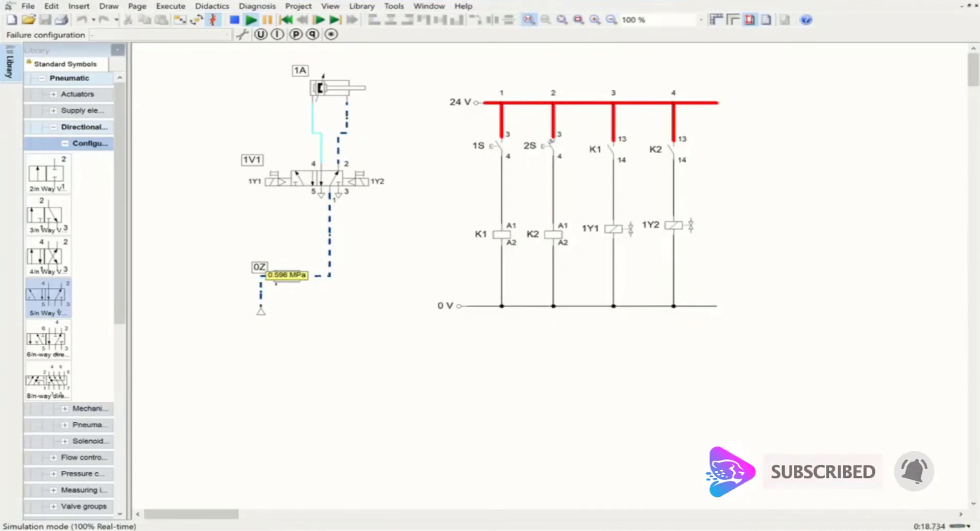